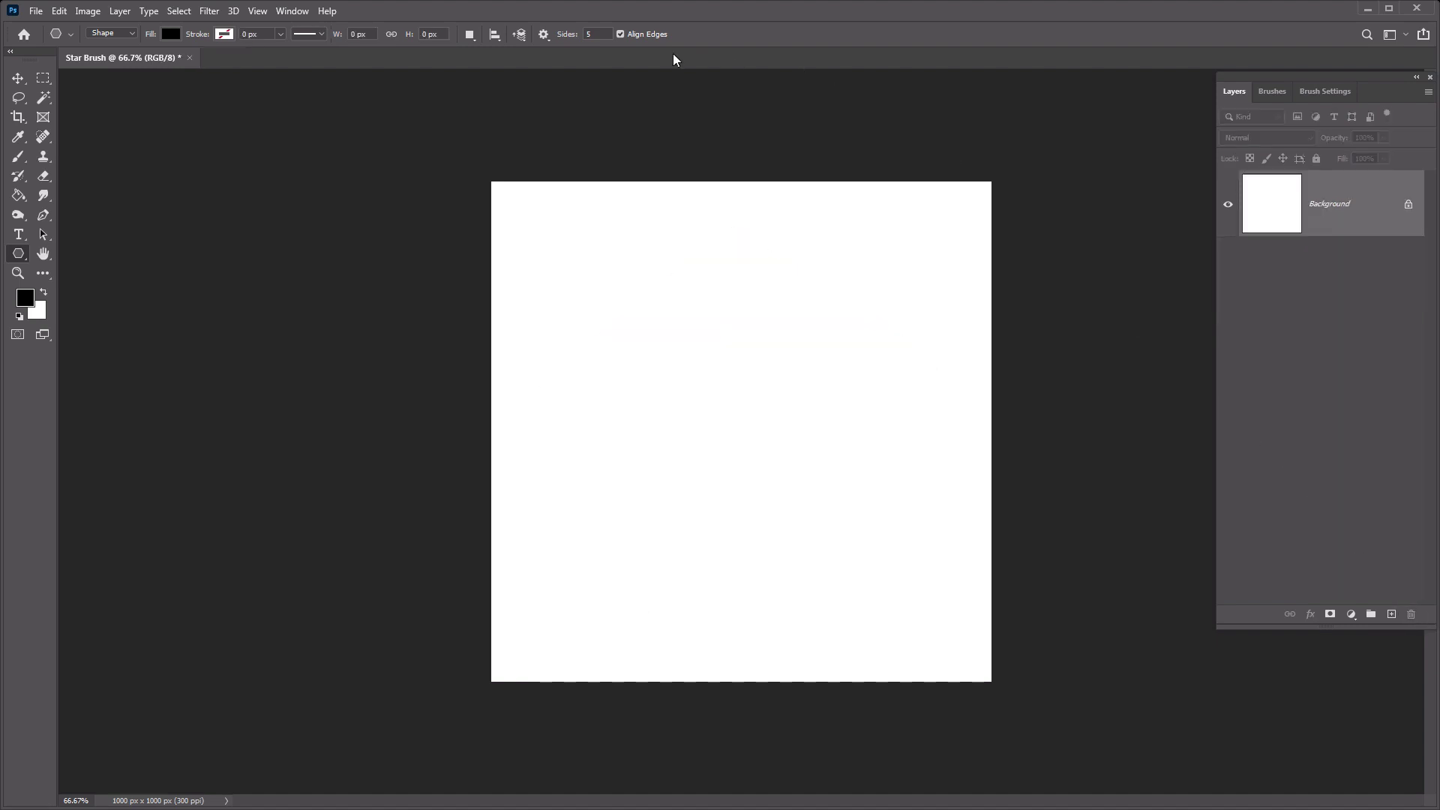
Enable the Star option for the Polygon tool and draw a large black five-pointed star from the canvas centre.
click(543, 34)
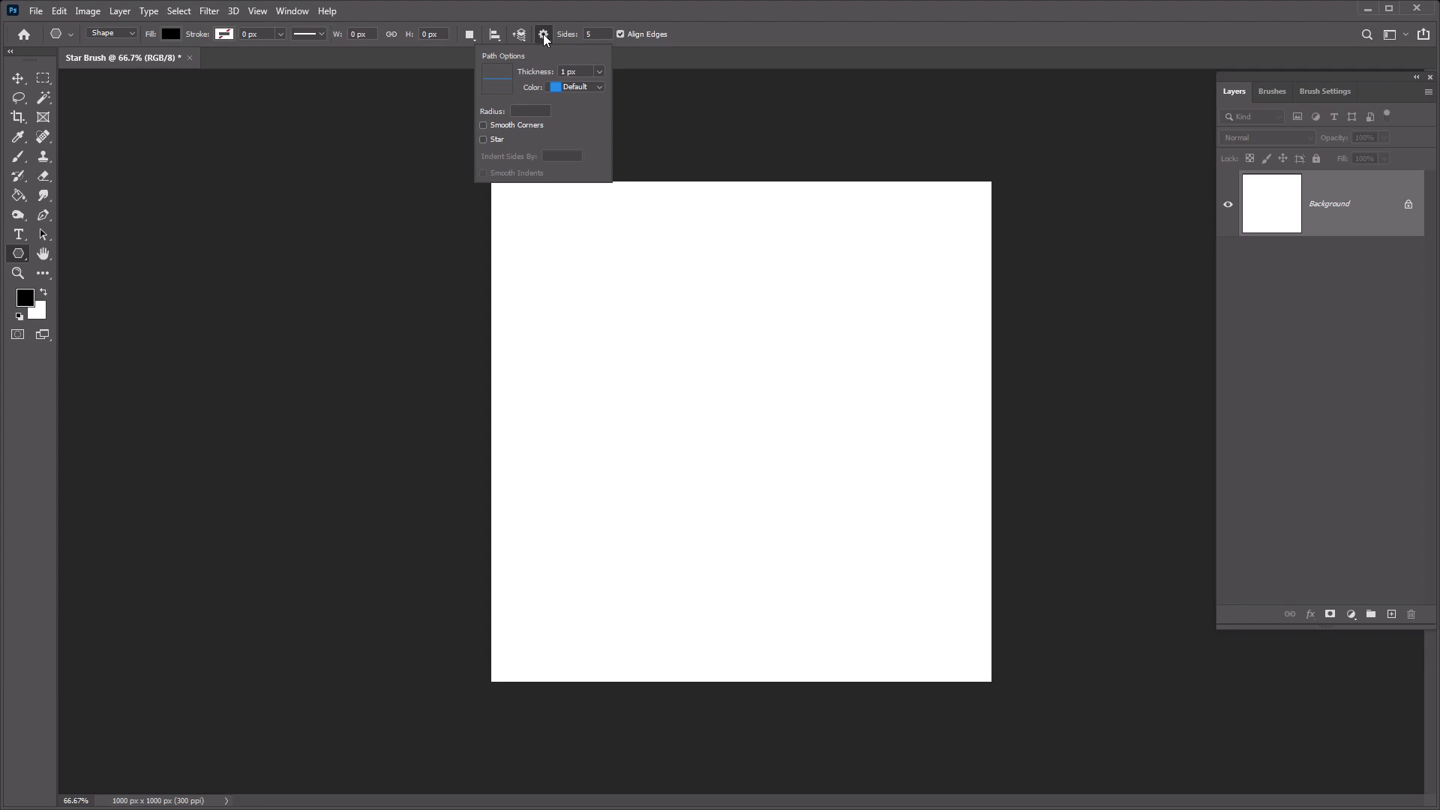
click(495, 140)
drag(740, 459, 870, 636)
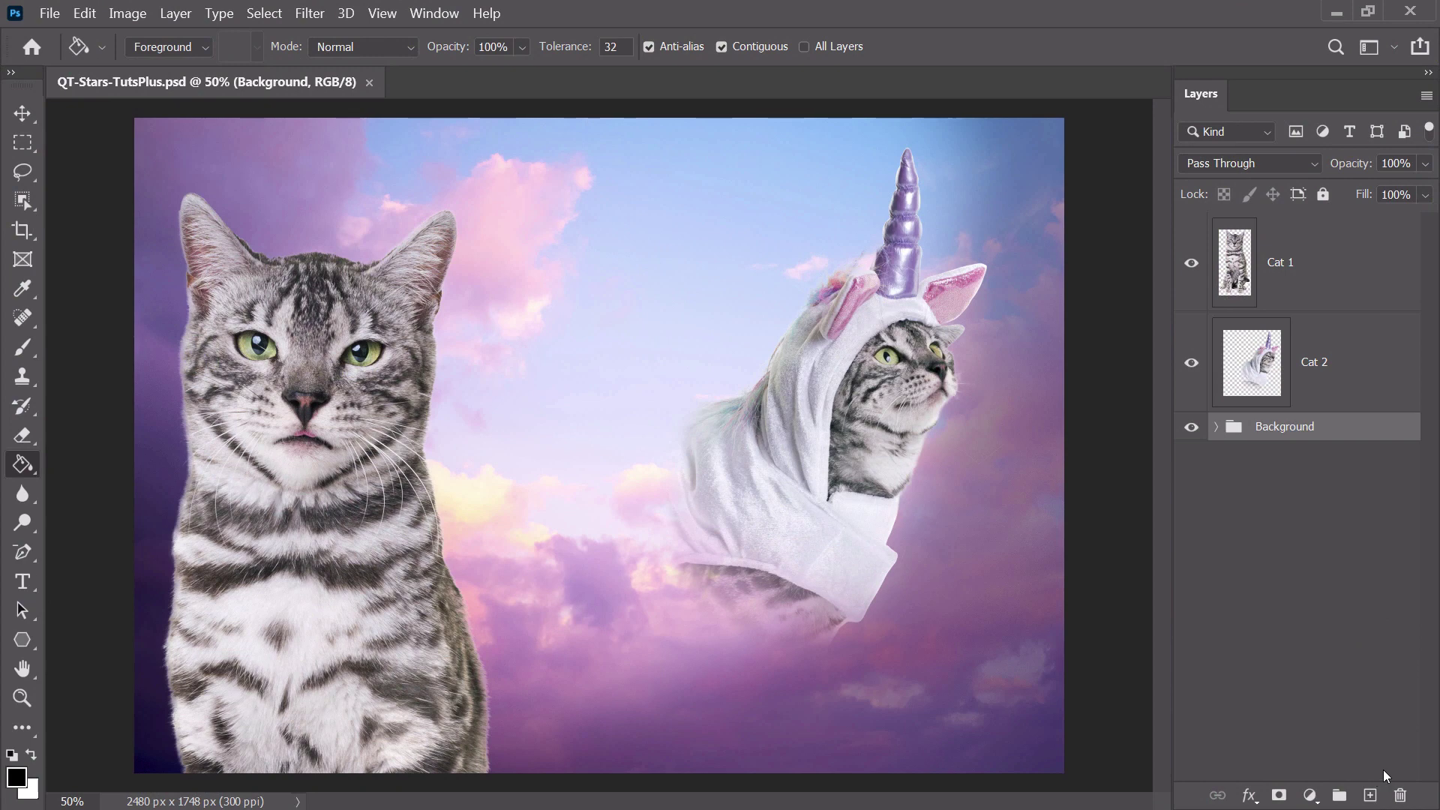
Fill a new layer above the Background group with black and apply 50% Gaussian, monochromatic Add Noise to it.
click(1371, 795)
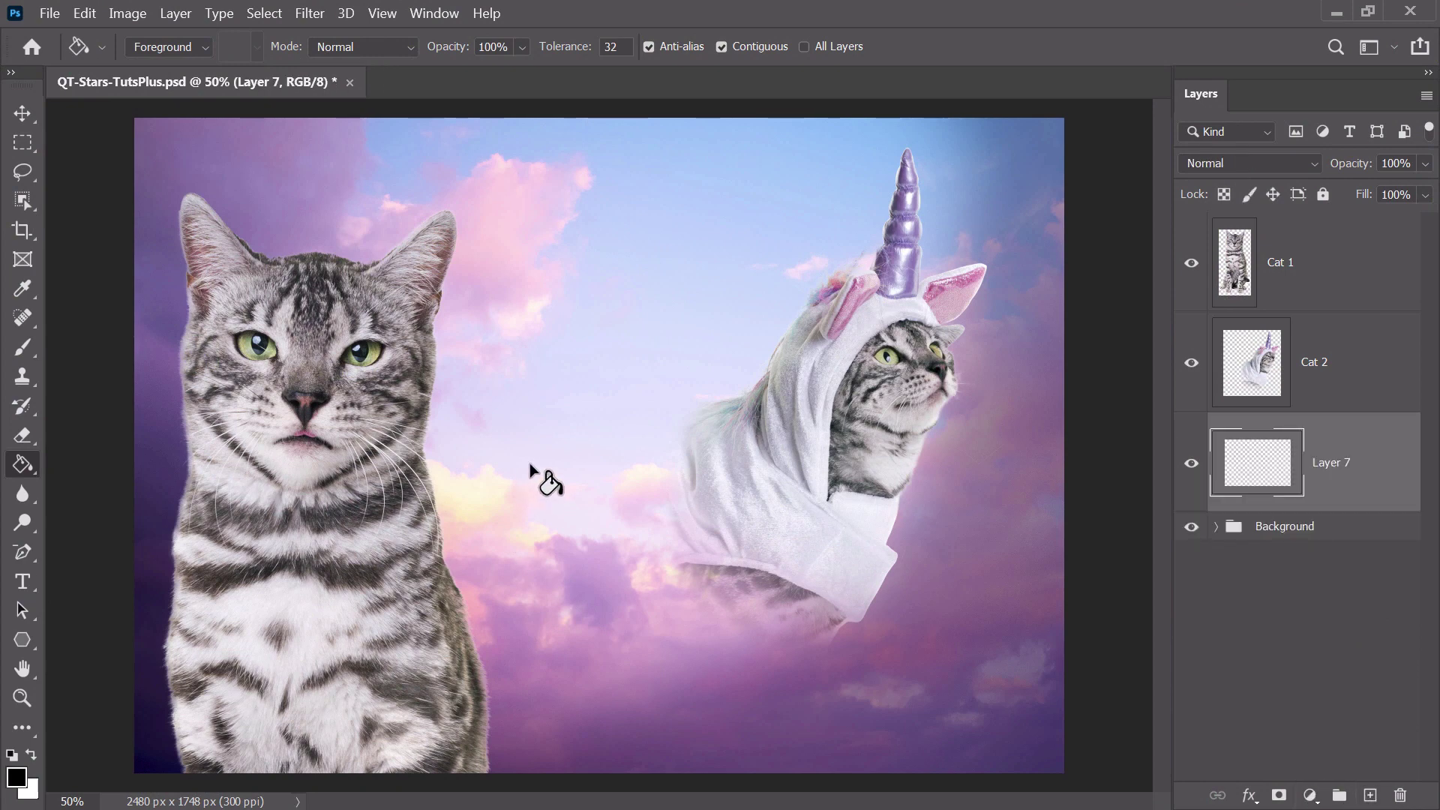
click(511, 534)
click(310, 13)
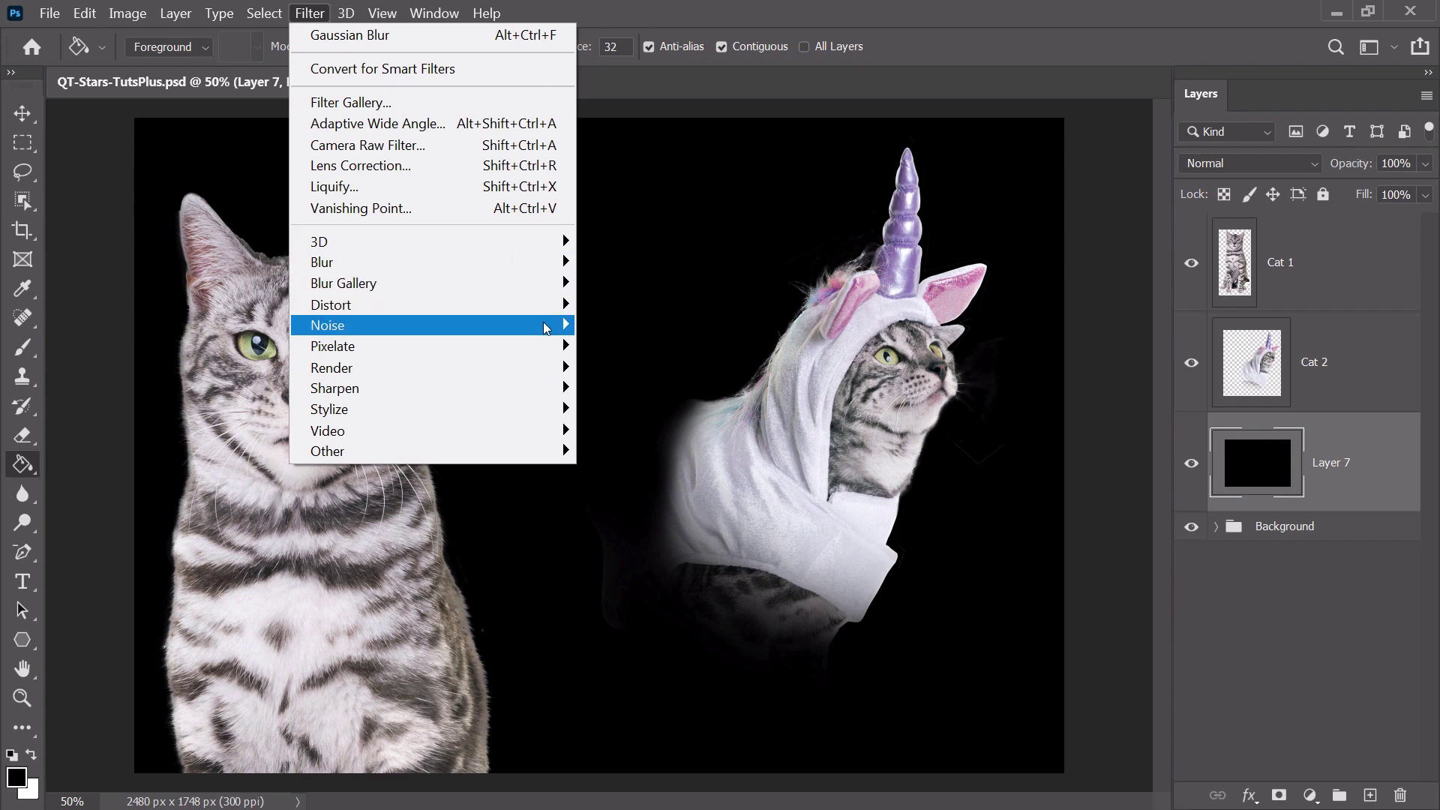
mouse_move(545, 328)
click(249, 330)
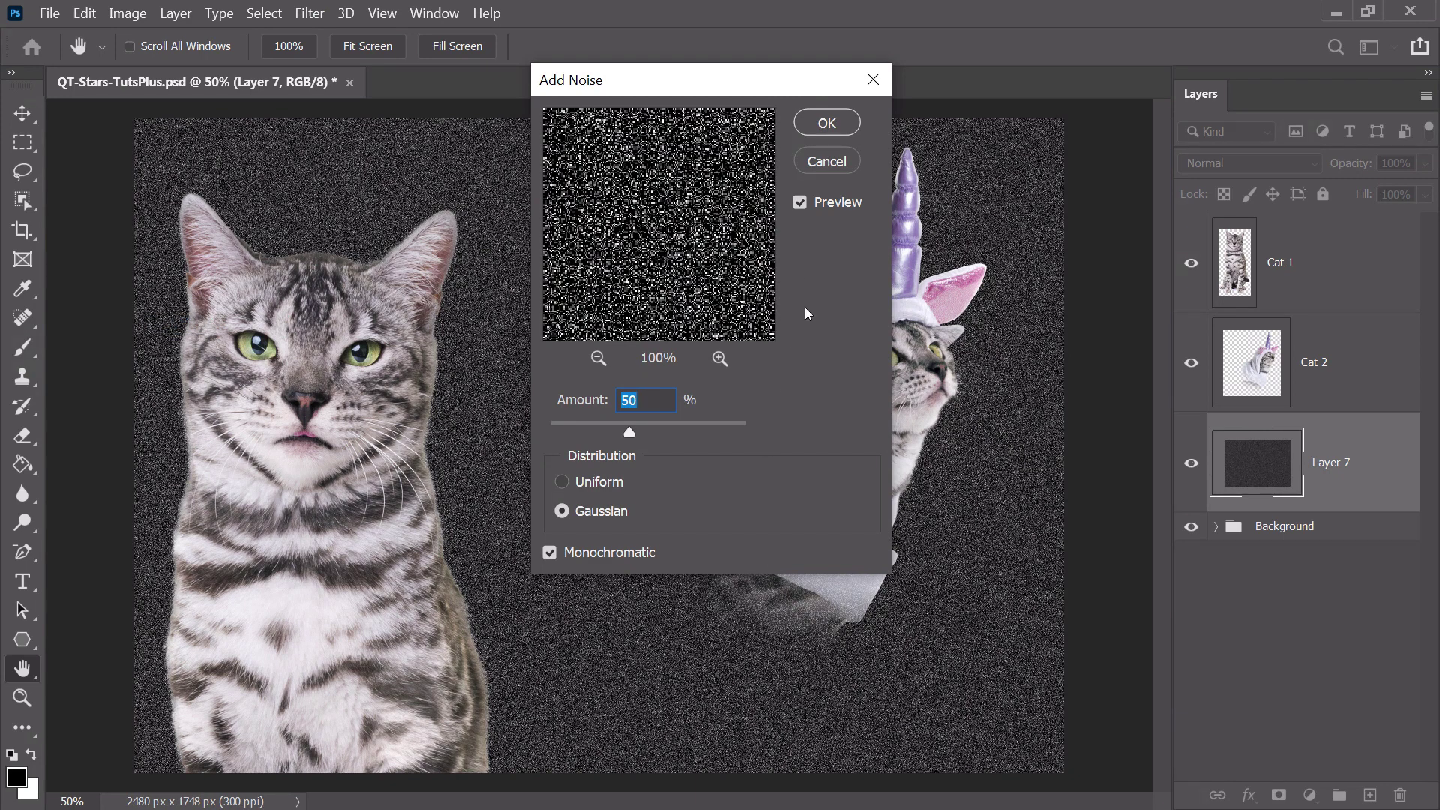
click(839, 123)
key(g)
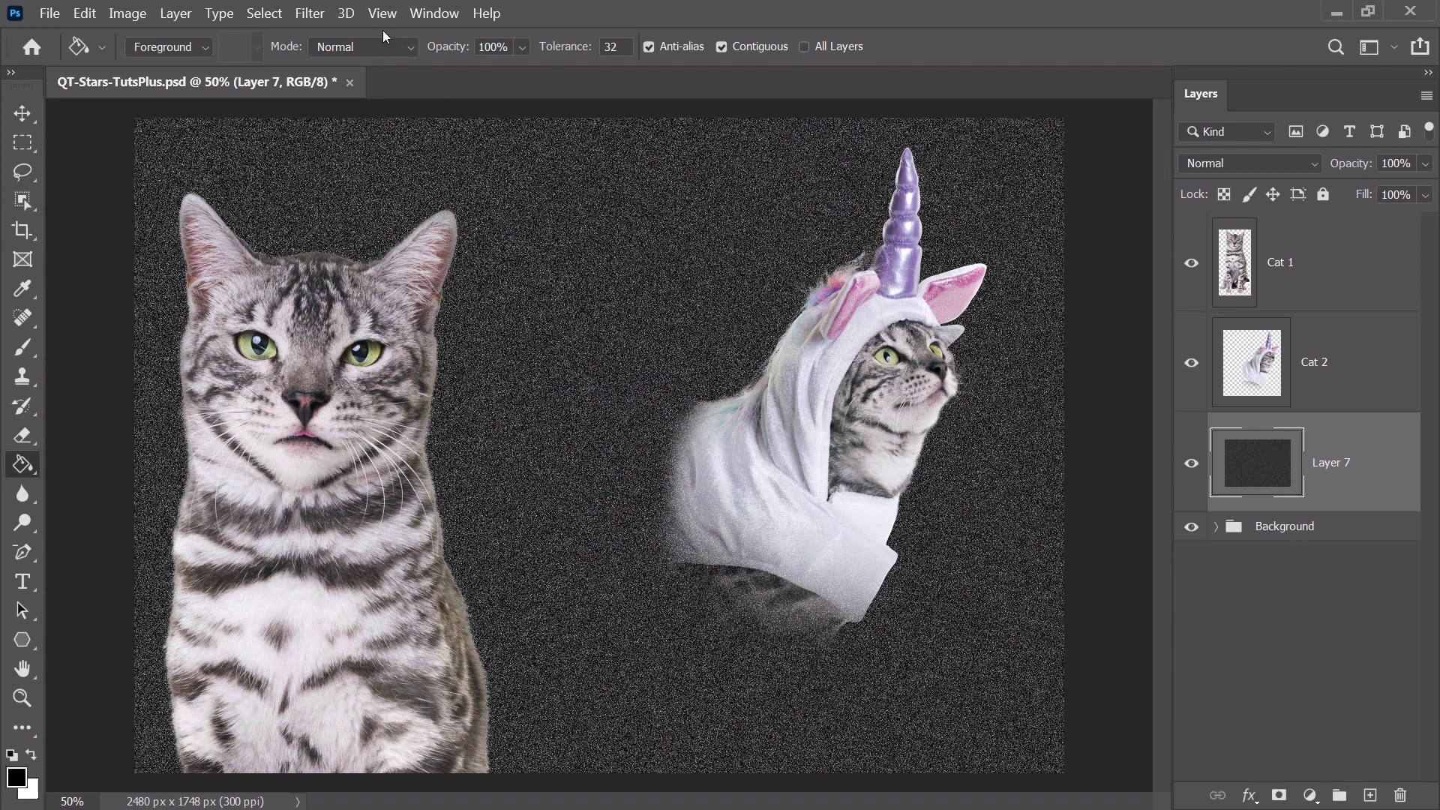
Soften the noise layer with a Gaussian Blur of 1.5 pixels radius.
click(310, 13)
mouse_move(415, 264)
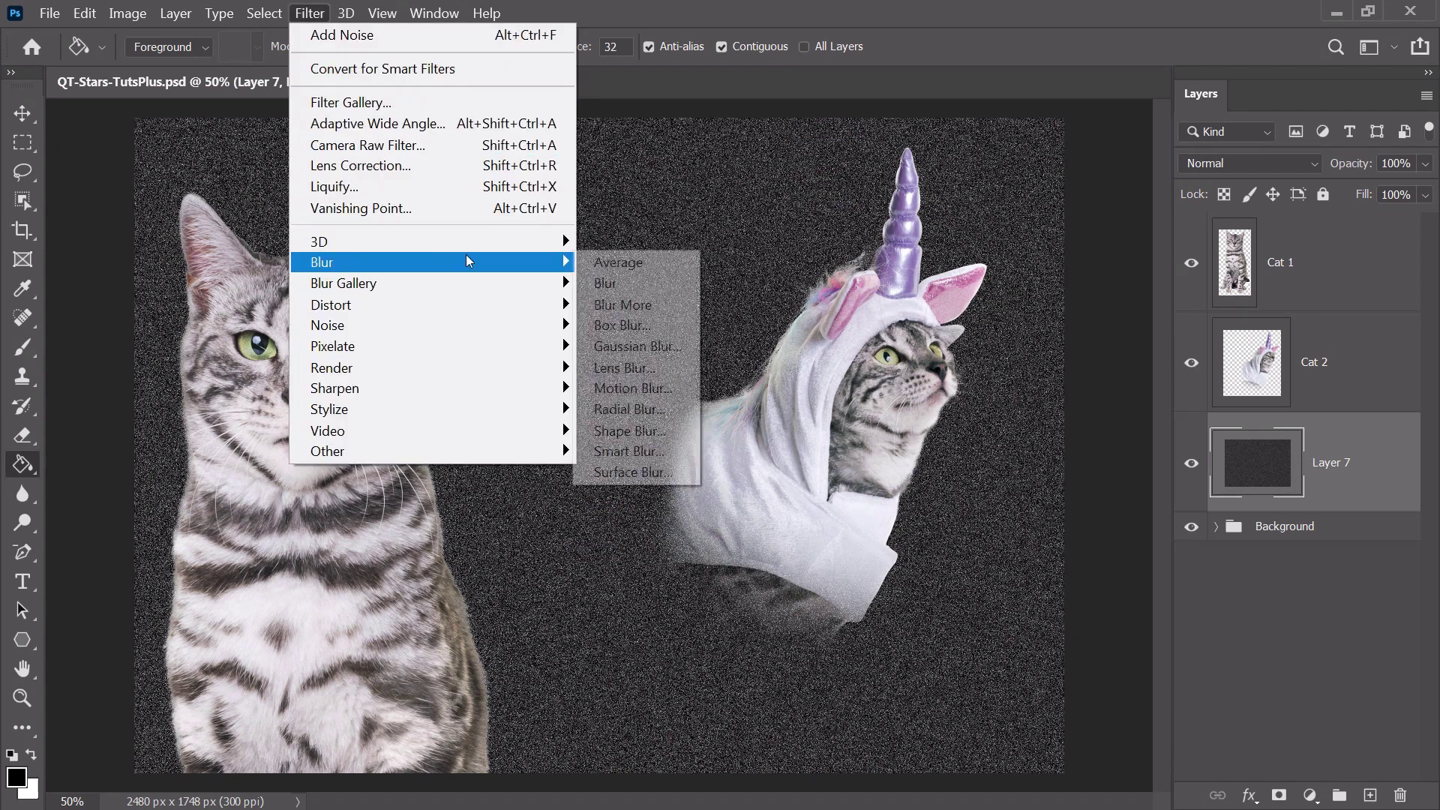
click(657, 347)
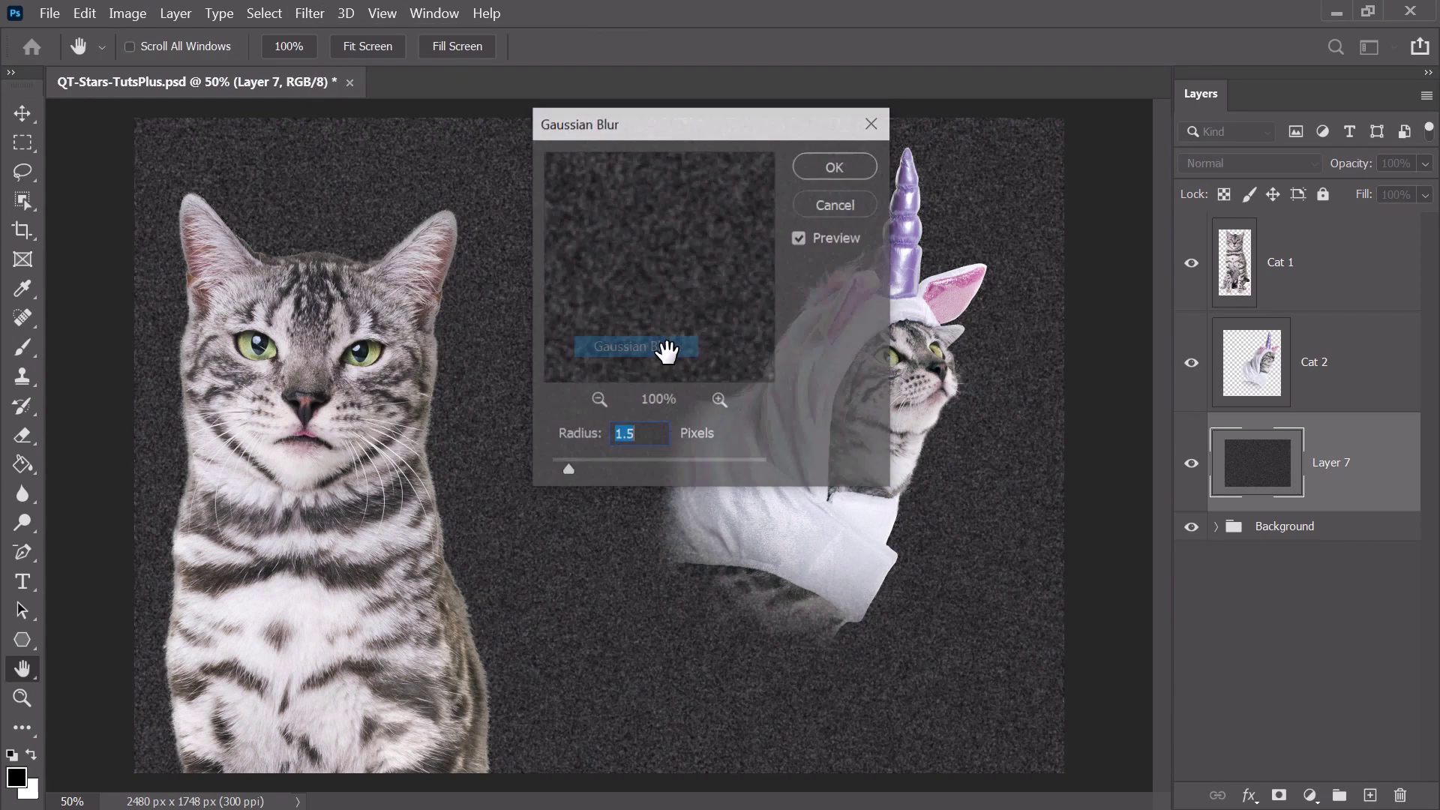
click(829, 166)
Apply Levels to the noise layer, raising the black input to about 57 and lowering the white input strongly.
click(124, 16)
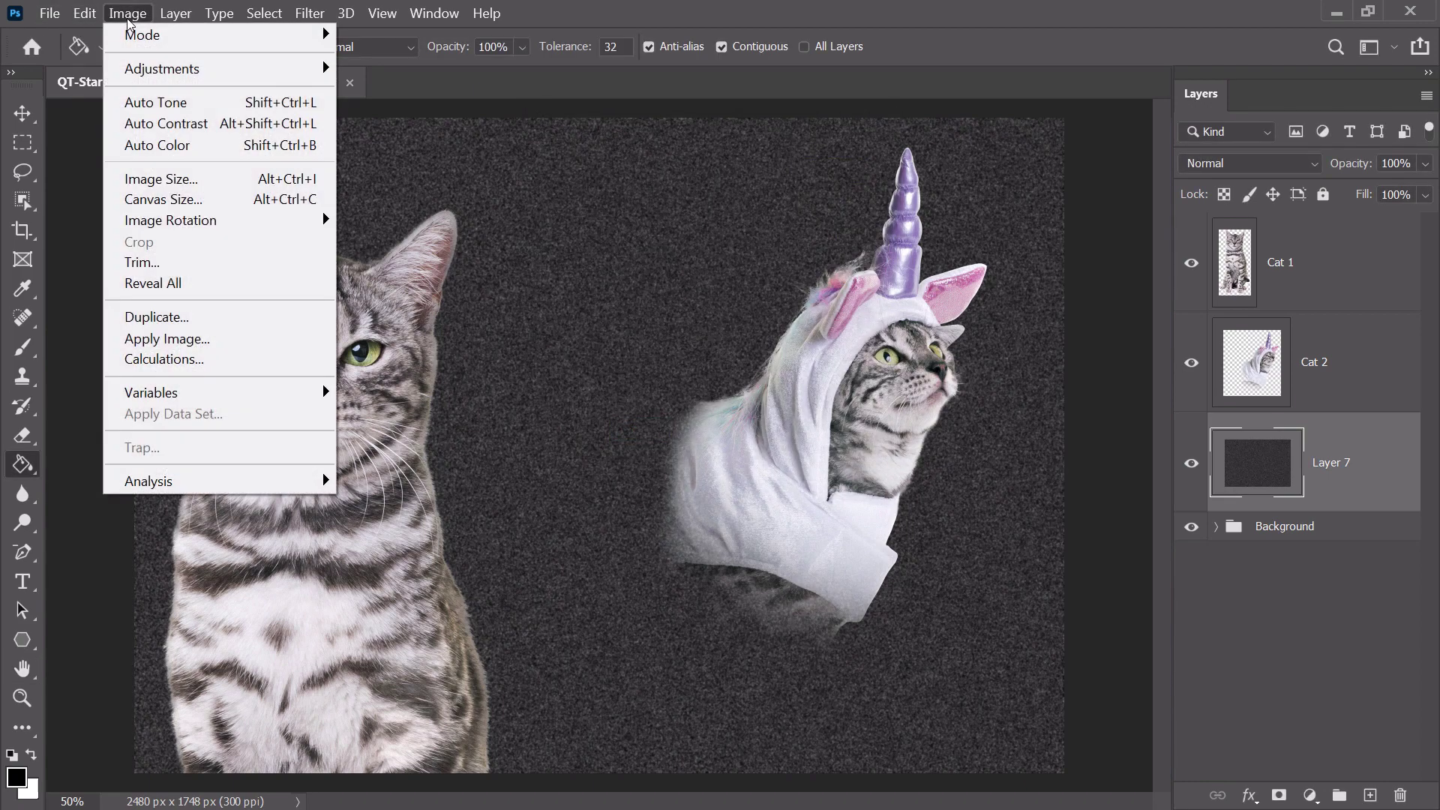
mouse_move(186, 75)
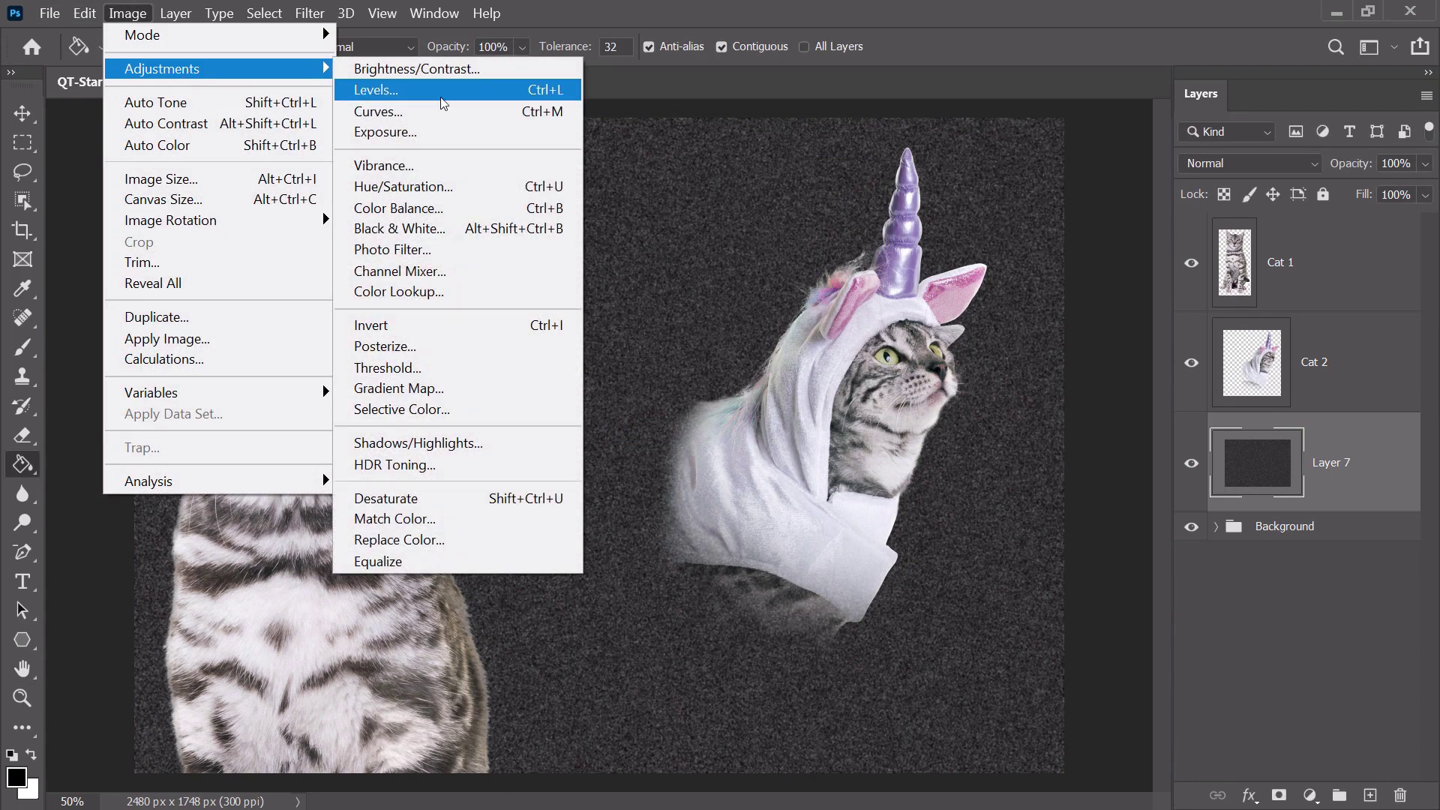
click(446, 93)
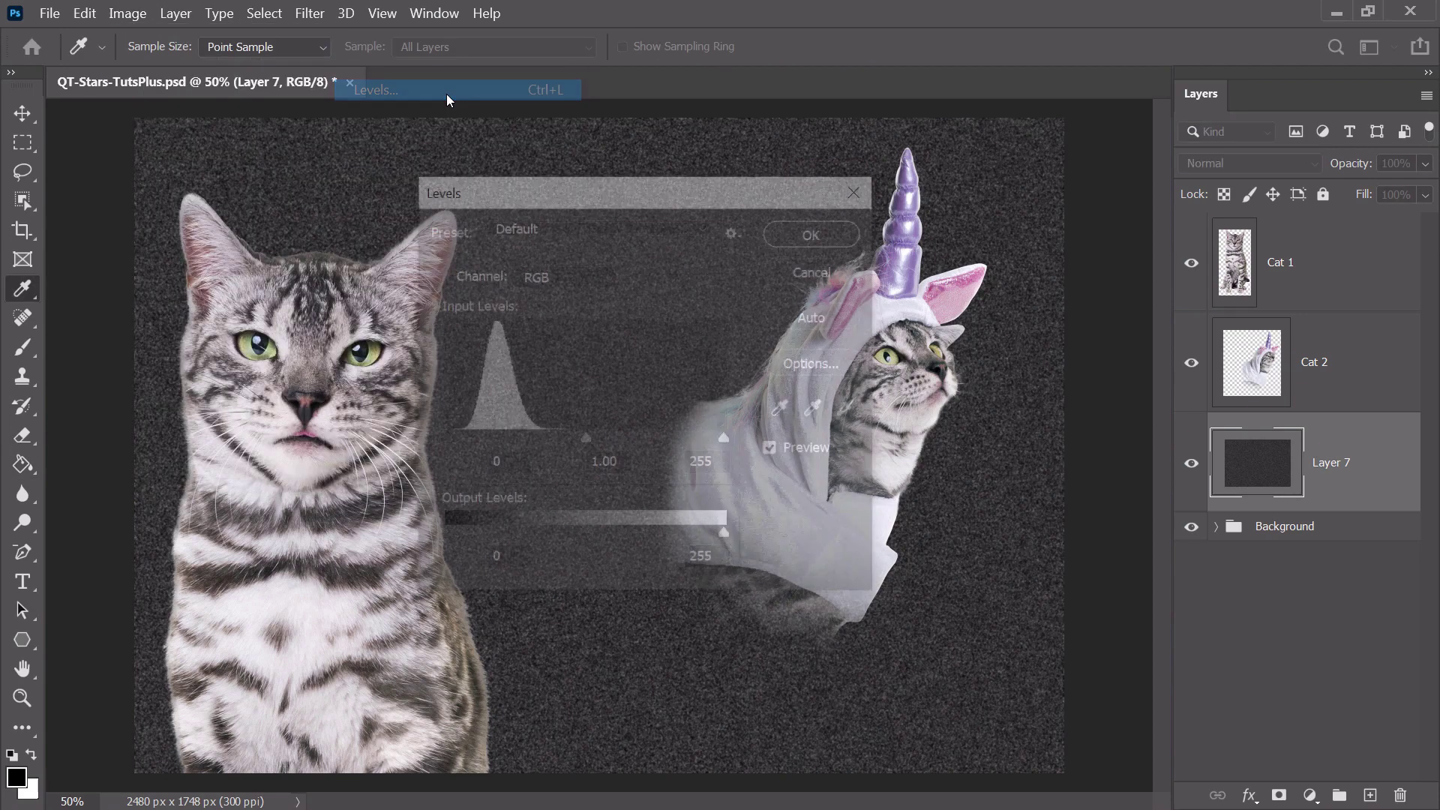
drag(443, 440, 506, 441)
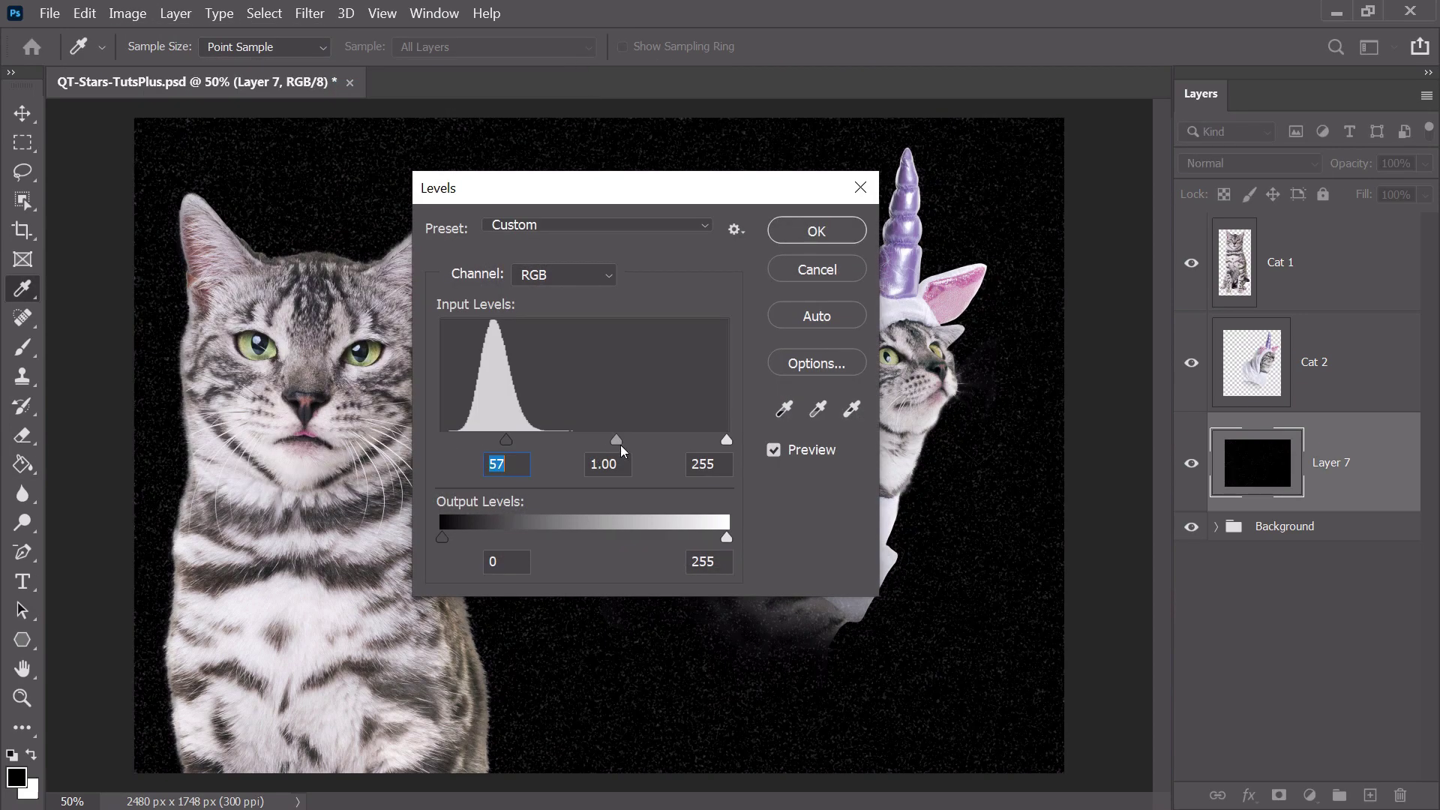
drag(618, 441, 545, 441)
drag(727, 441, 546, 441)
click(516, 441)
click(818, 233)
key(g)
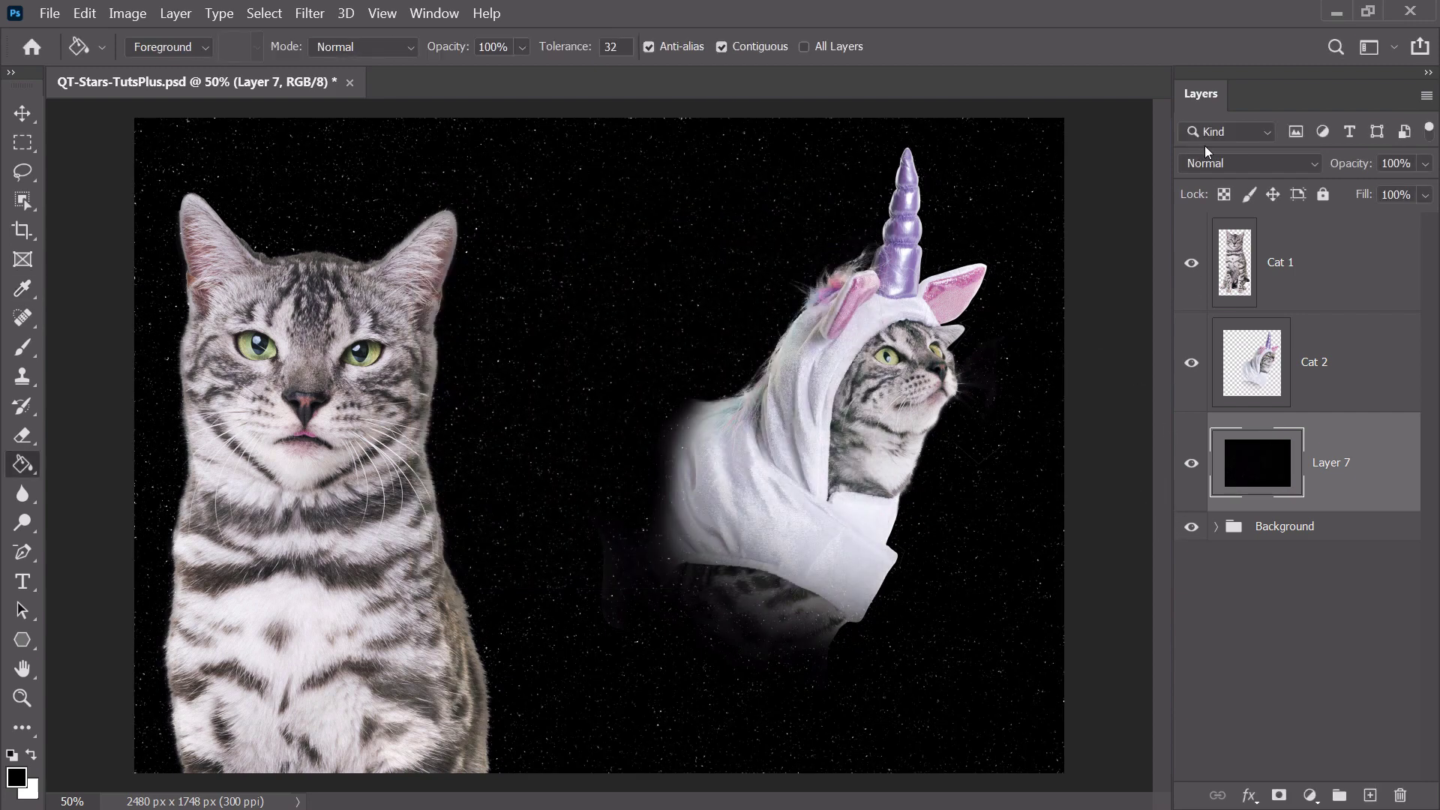
Set the star noise layer's blend mode to Screen and duplicate the layer.
click(1223, 163)
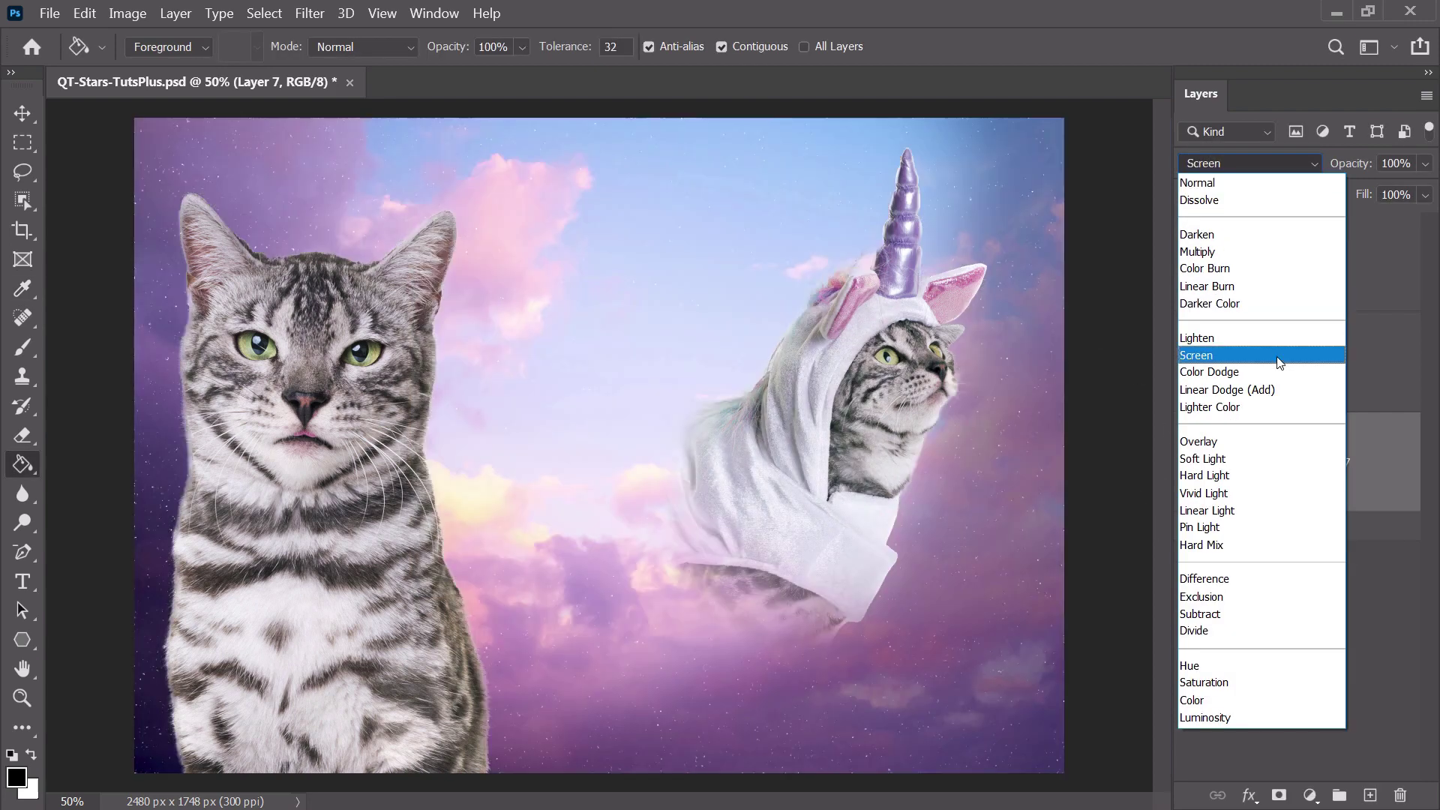
click(1279, 359)
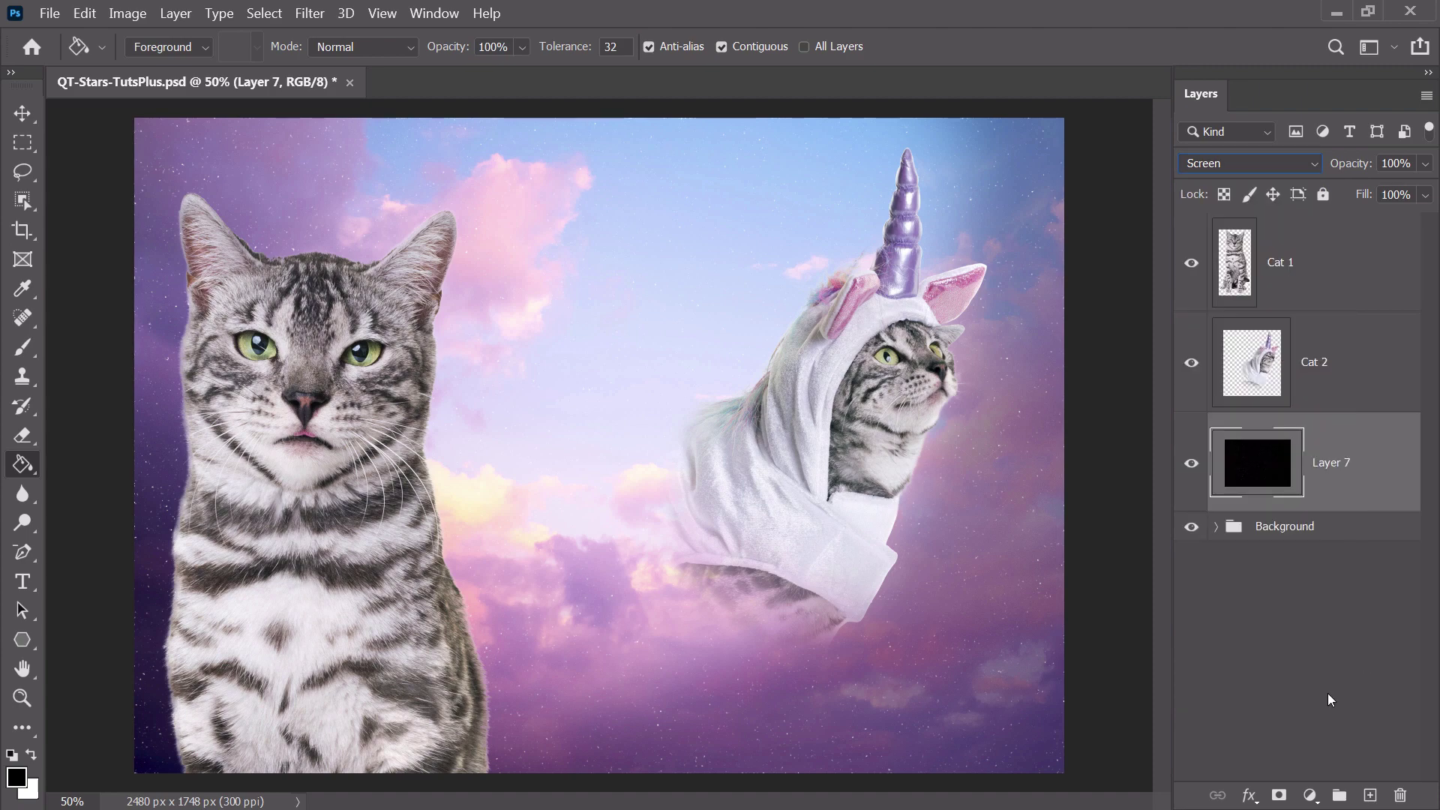
drag(1384, 483, 1366, 797)
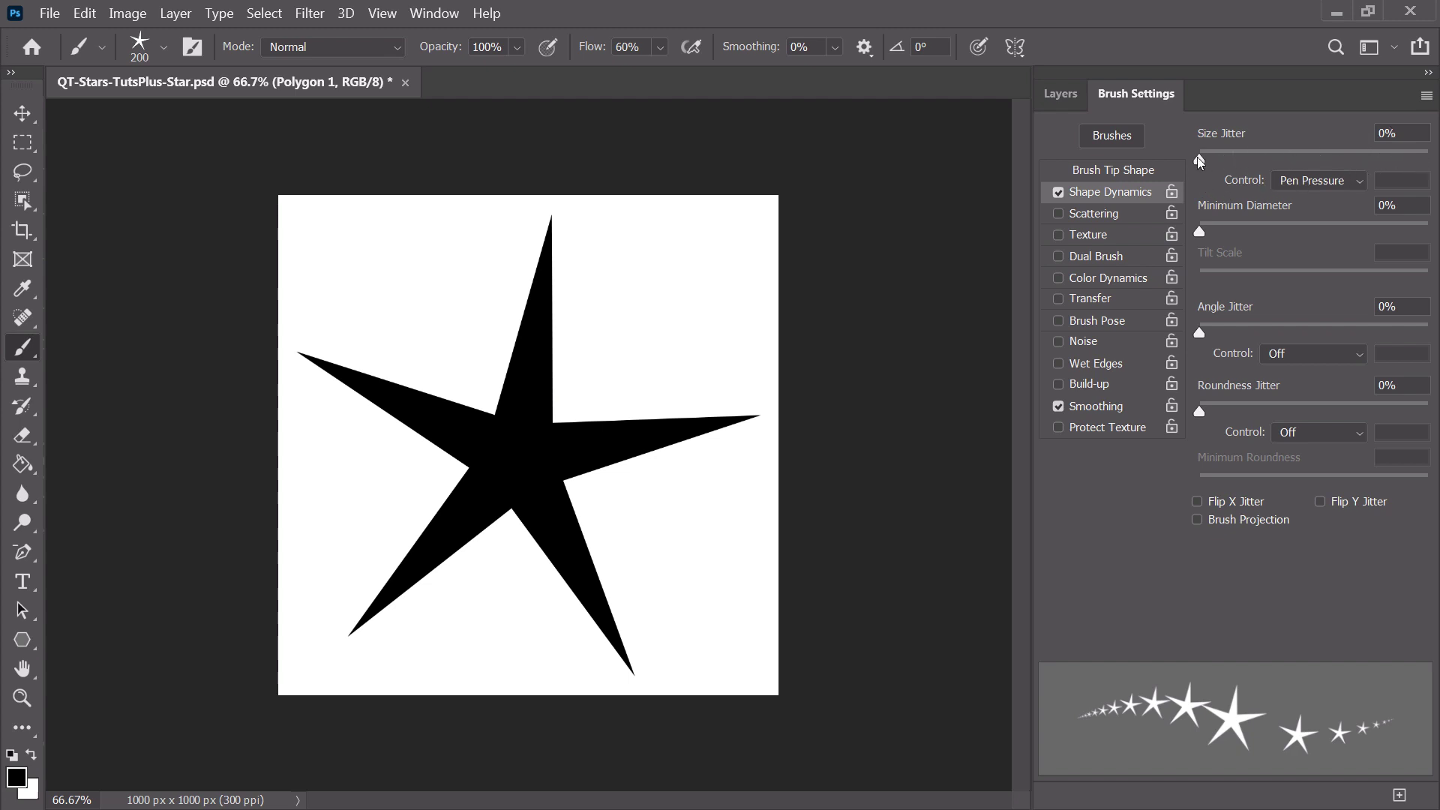
Set the star brush's Shape Dynamics to 27% size jitter, 23% minimum diameter, 25% angle jitter with Pen Pressure control, and 20% roundness jitter.
drag(1199, 156, 1261, 148)
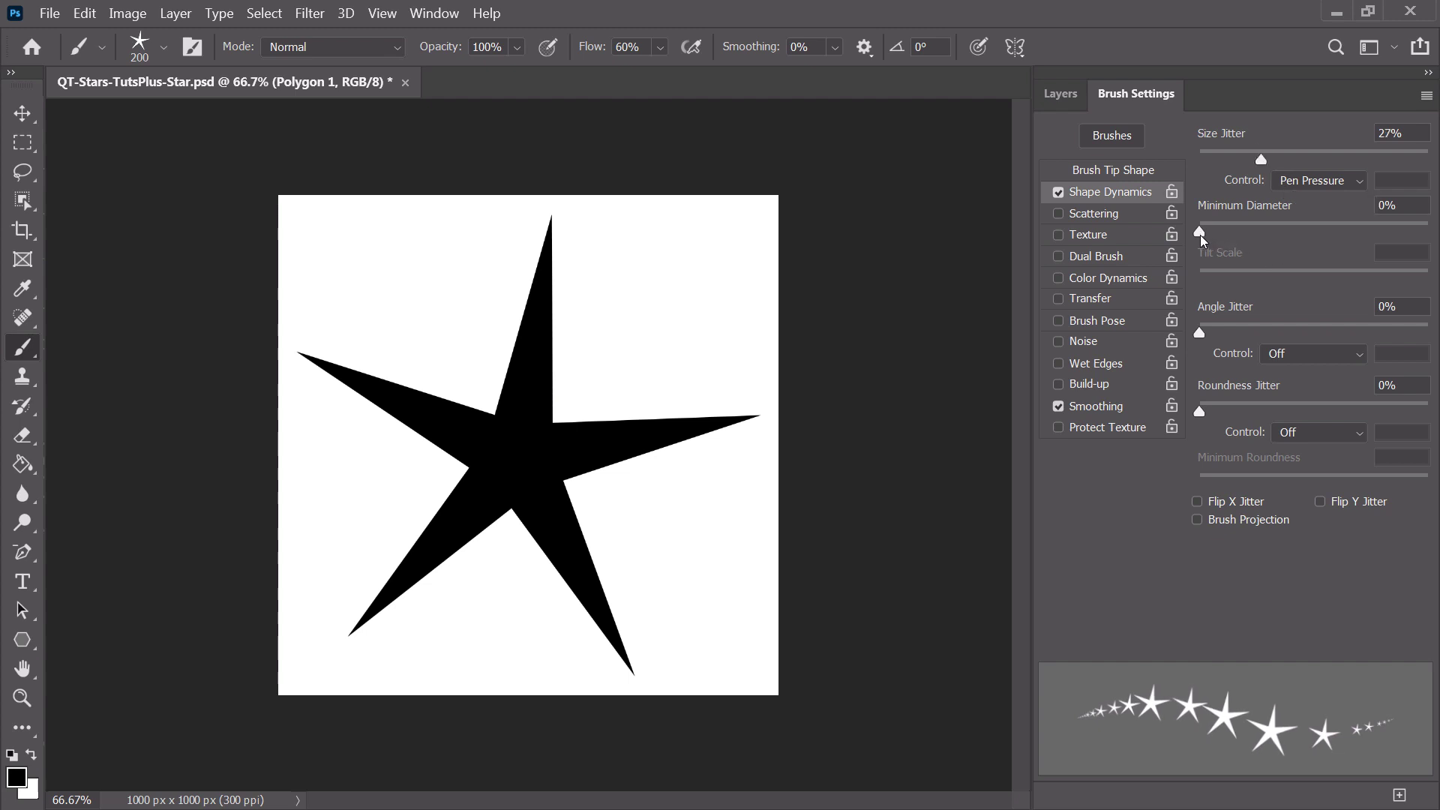
drag(1200, 236, 1252, 217)
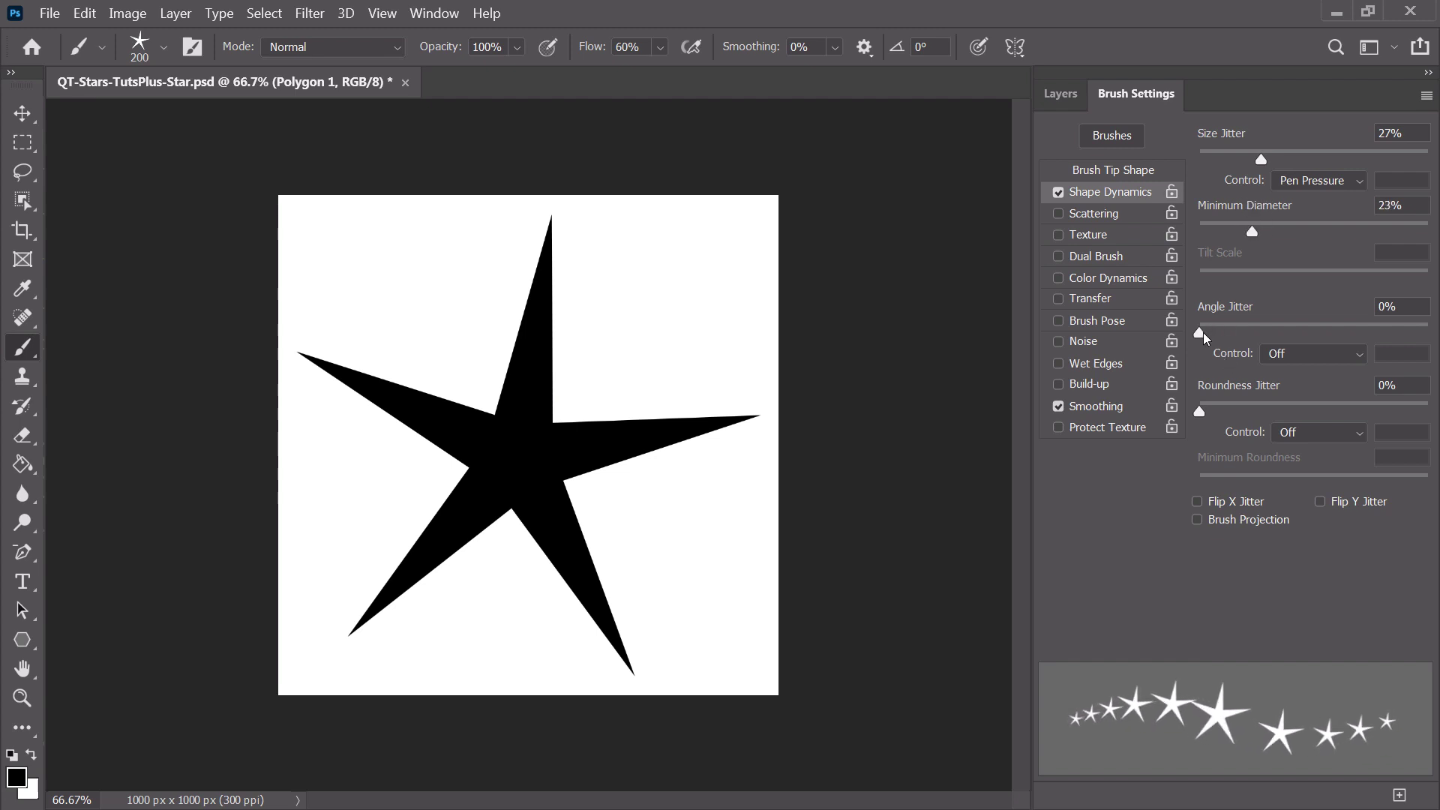
drag(1200, 335, 1257, 331)
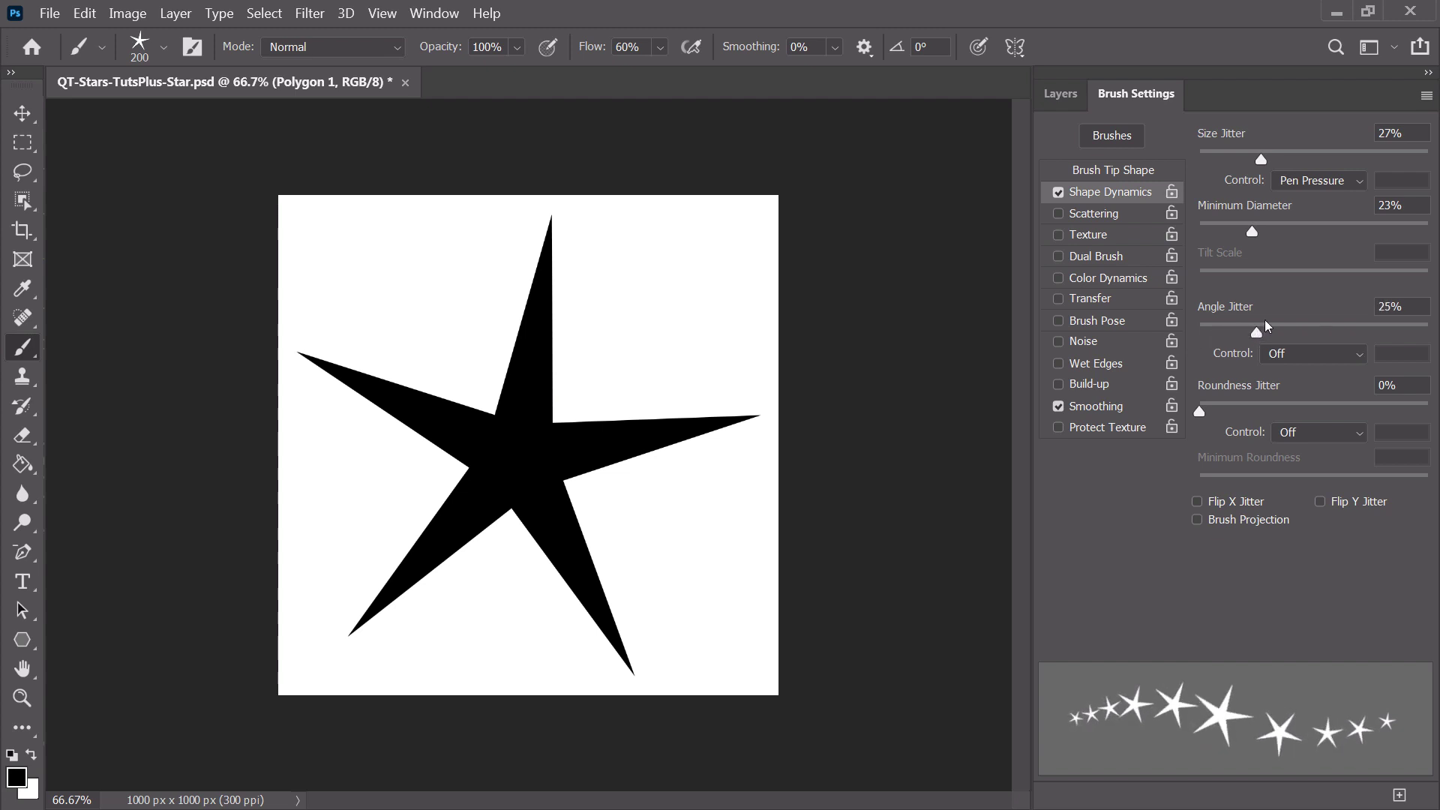
click(1356, 357)
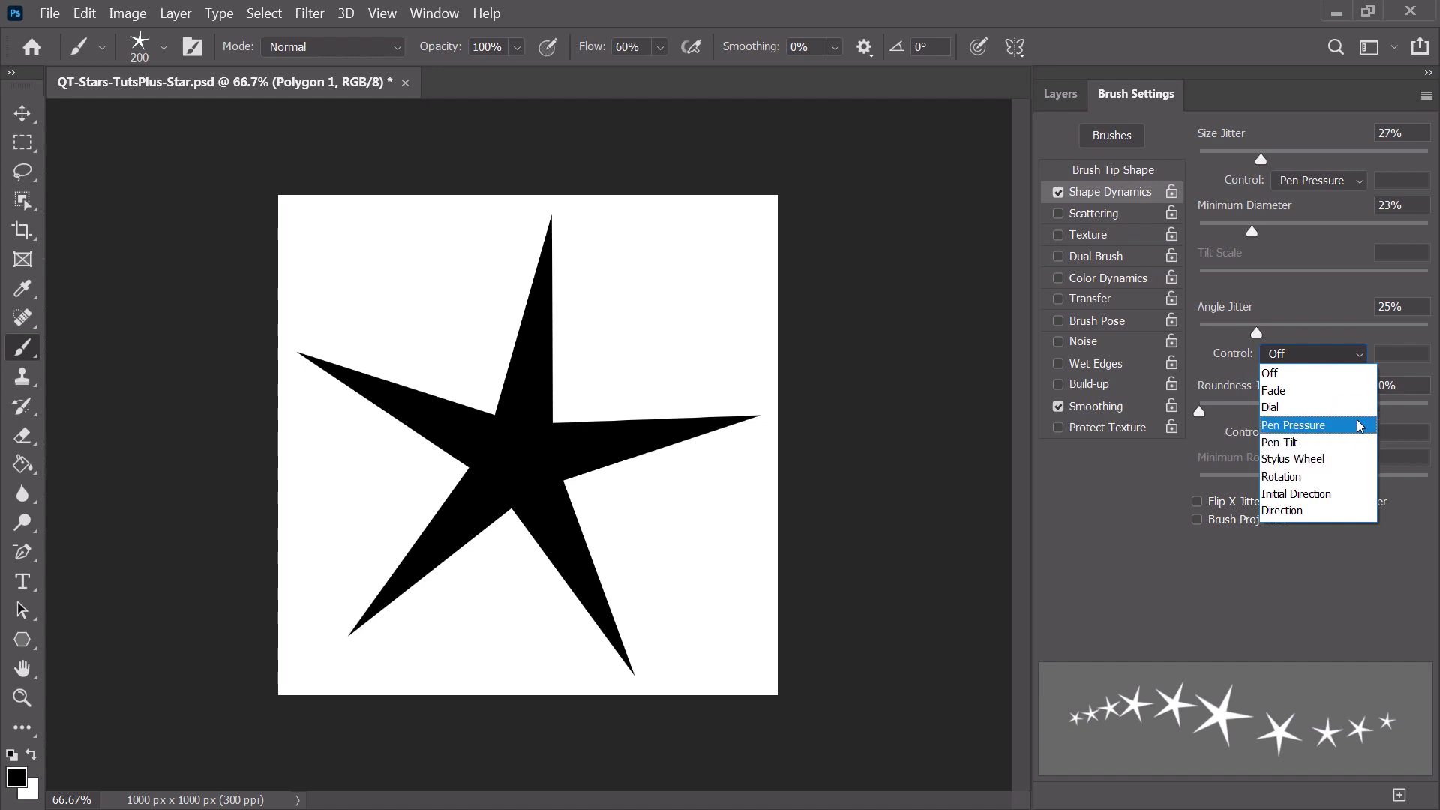
click(1359, 426)
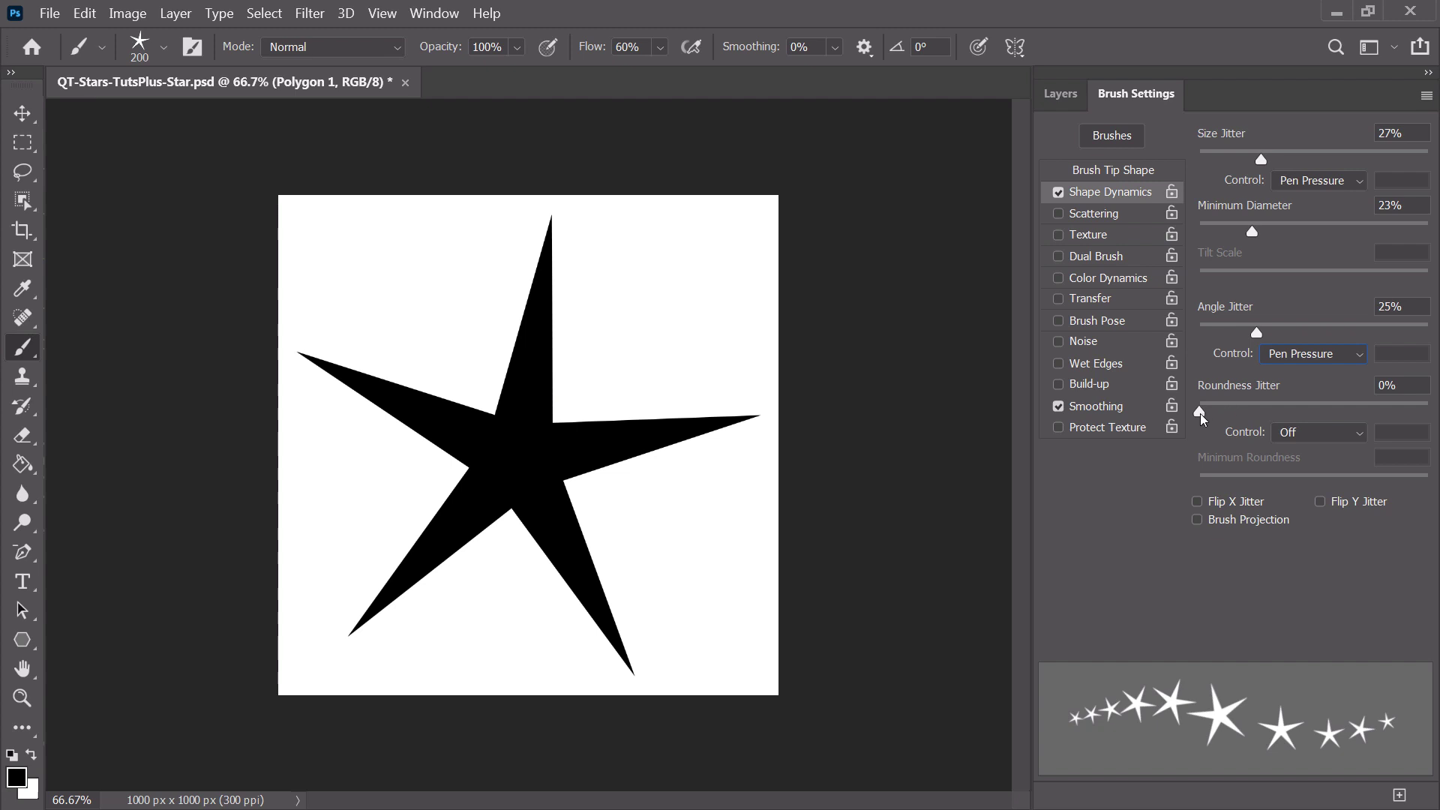
drag(1200, 413, 1245, 409)
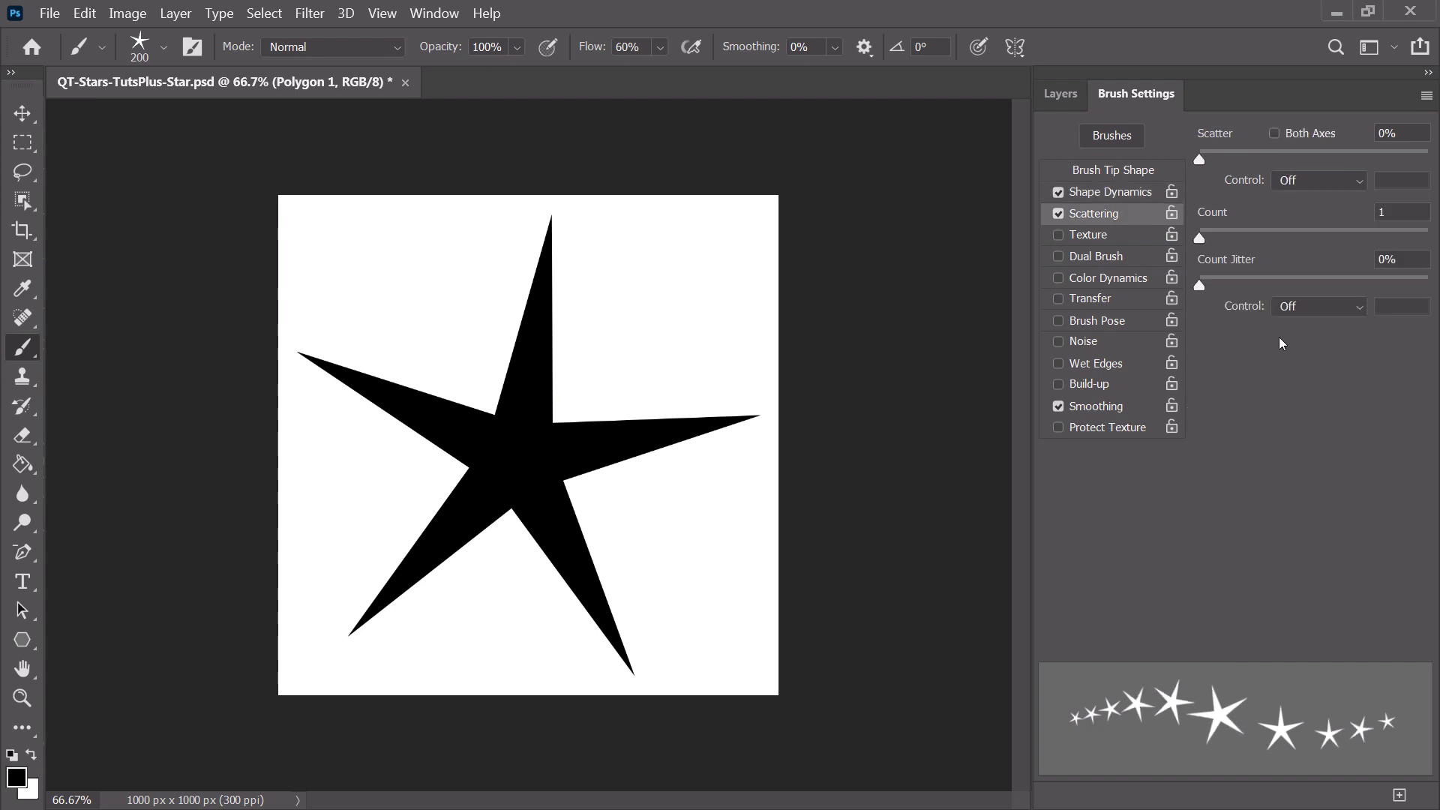
Configure the brush's Scattering to 196% on Both Axes with Pen Pressure control, and 13% count jitter.
click(1309, 133)
click(1359, 182)
click(1350, 253)
drag(1200, 157, 1246, 153)
mouse_move(1201, 240)
mouse_down()
mouse_move(1234, 239)
mouse_move(1200, 237)
mouse_move(1232, 283)
mouse_up()
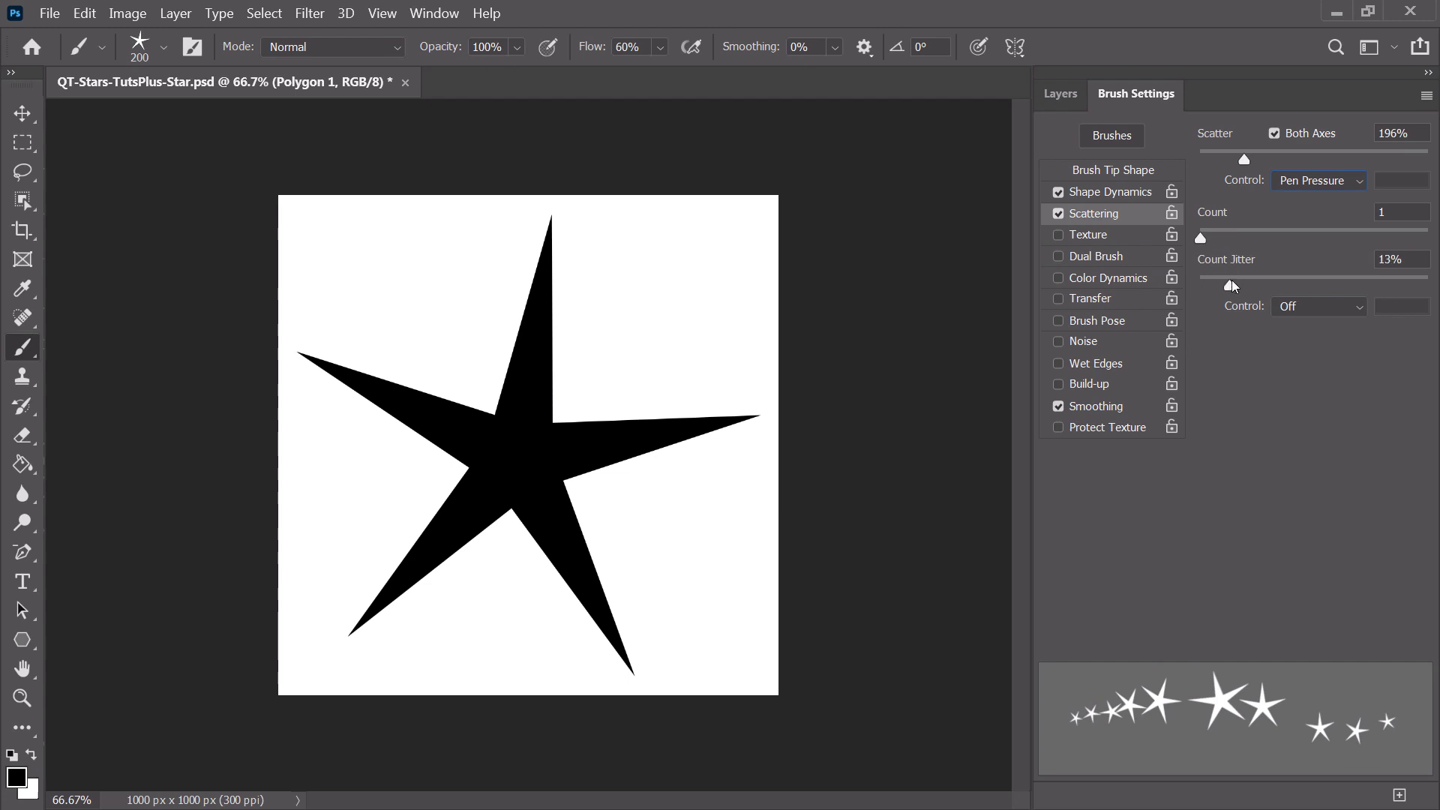
click(1317, 306)
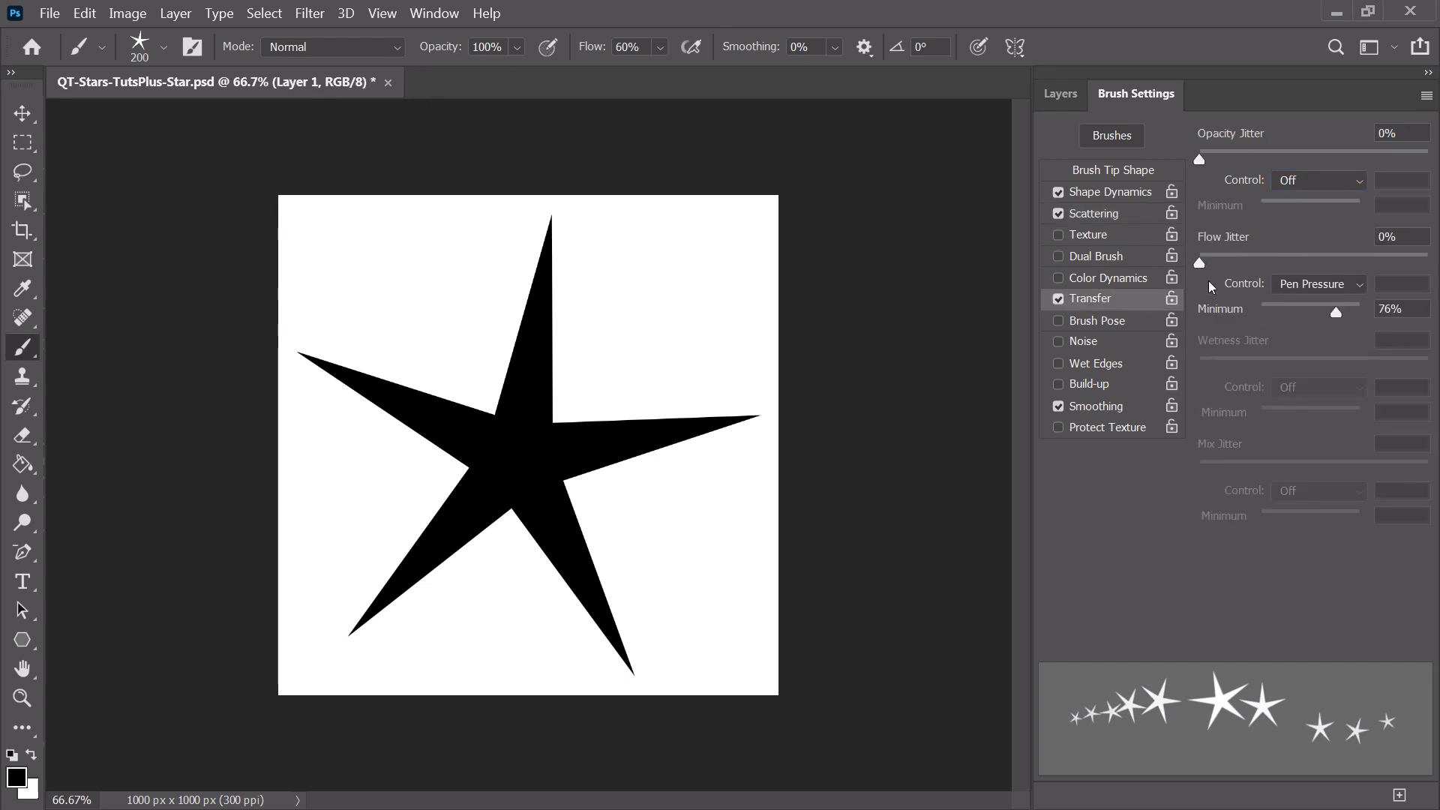
Set the brush's Transfer opacity control to Pen Pressure and its Shape Dynamics angle jitter to 70%.
click(1318, 180)
click(1313, 241)
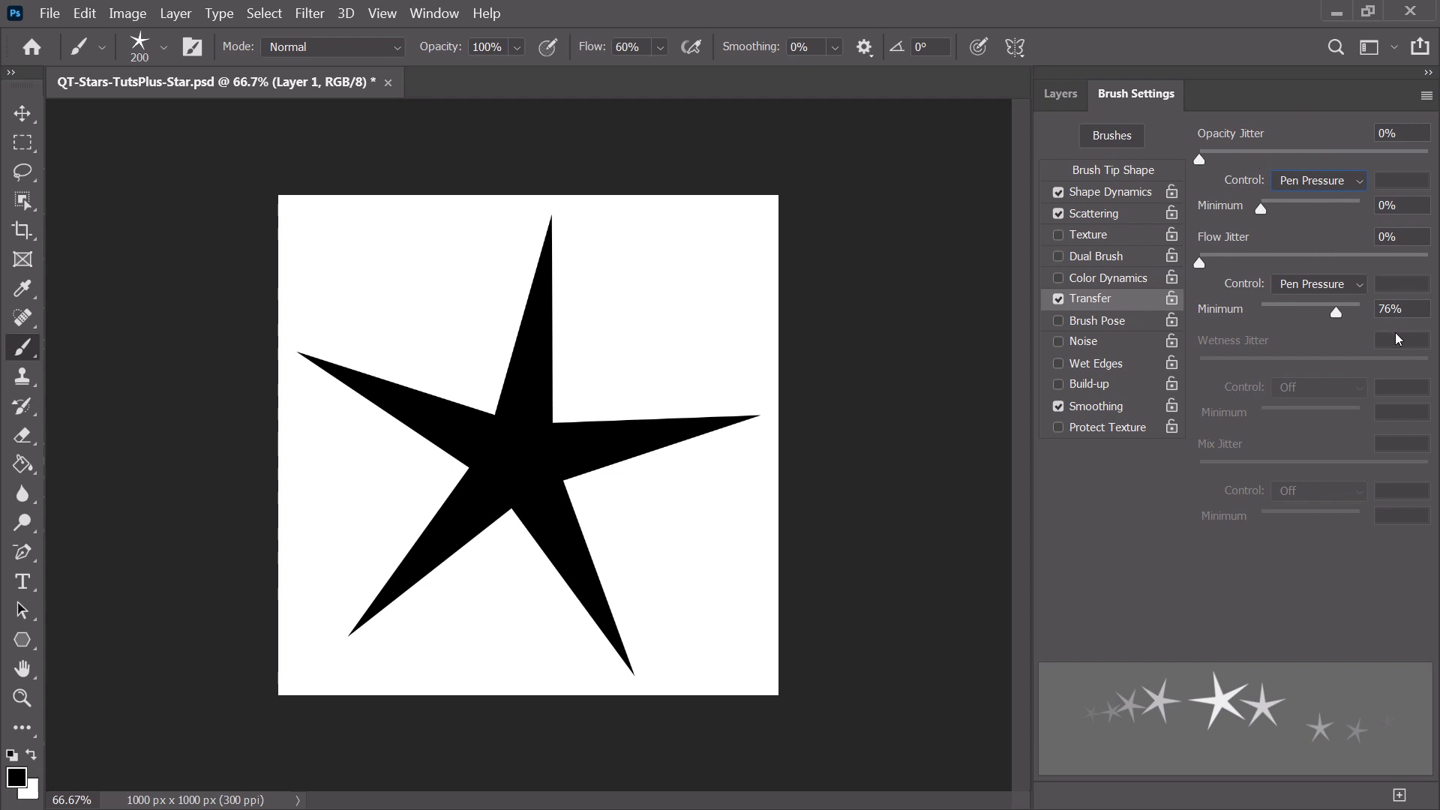
click(1129, 194)
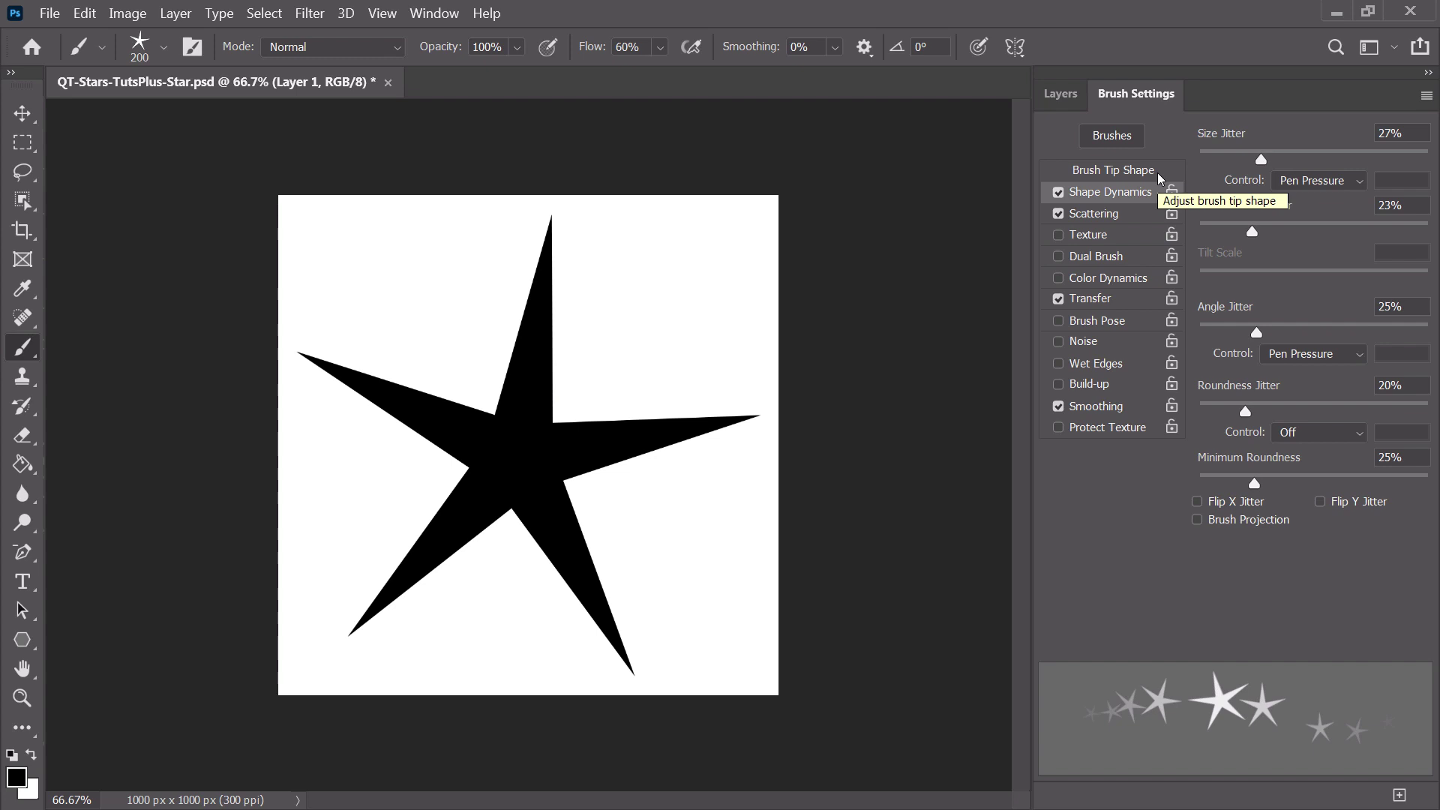
mouse_move(1256, 333)
mouse_down()
mouse_move(1373, 333)
mouse_move(1360, 332)
mouse_up()
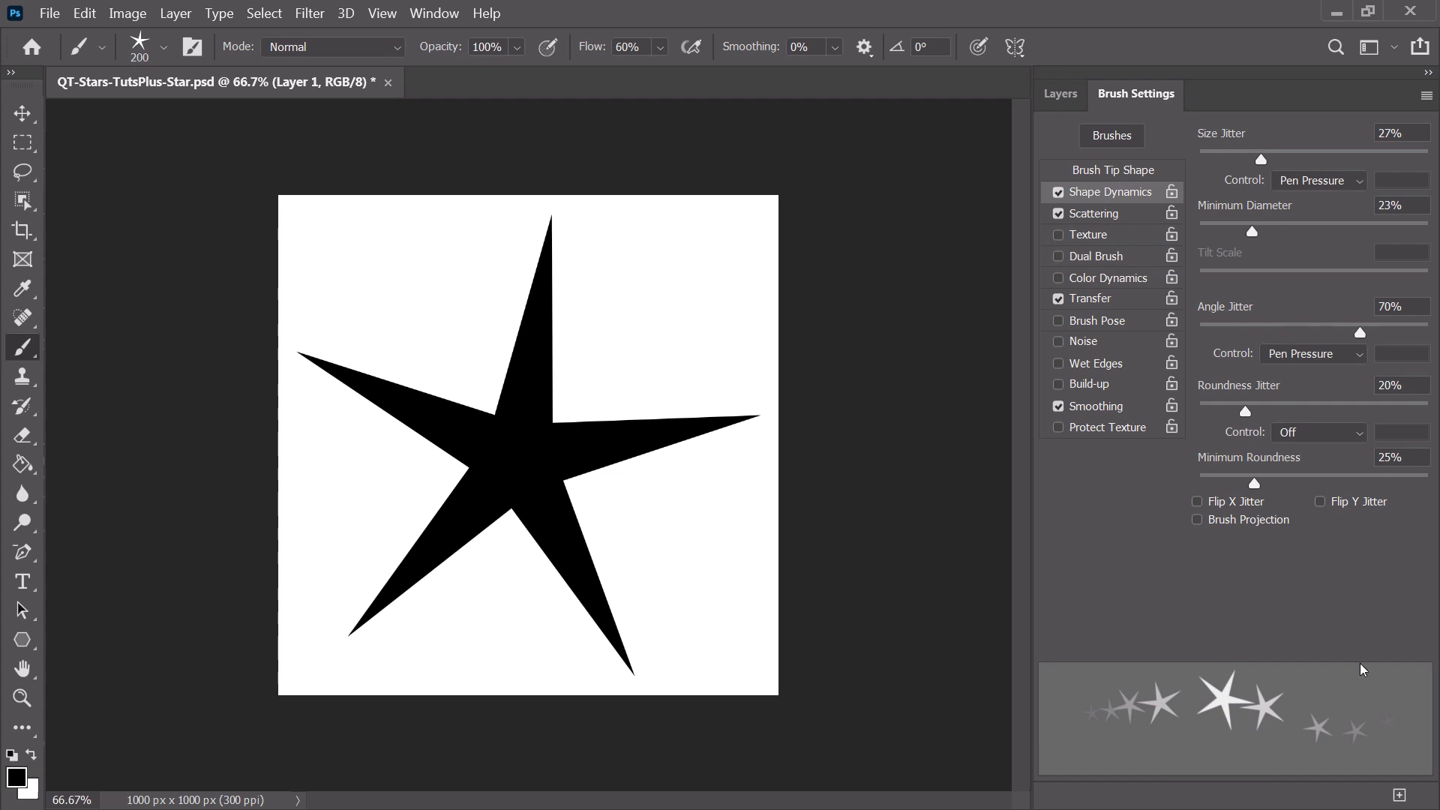
Save the adjusted brush as a new preset, replacing the trailing 1 in its name with "-Dynamic".
click(1400, 796)
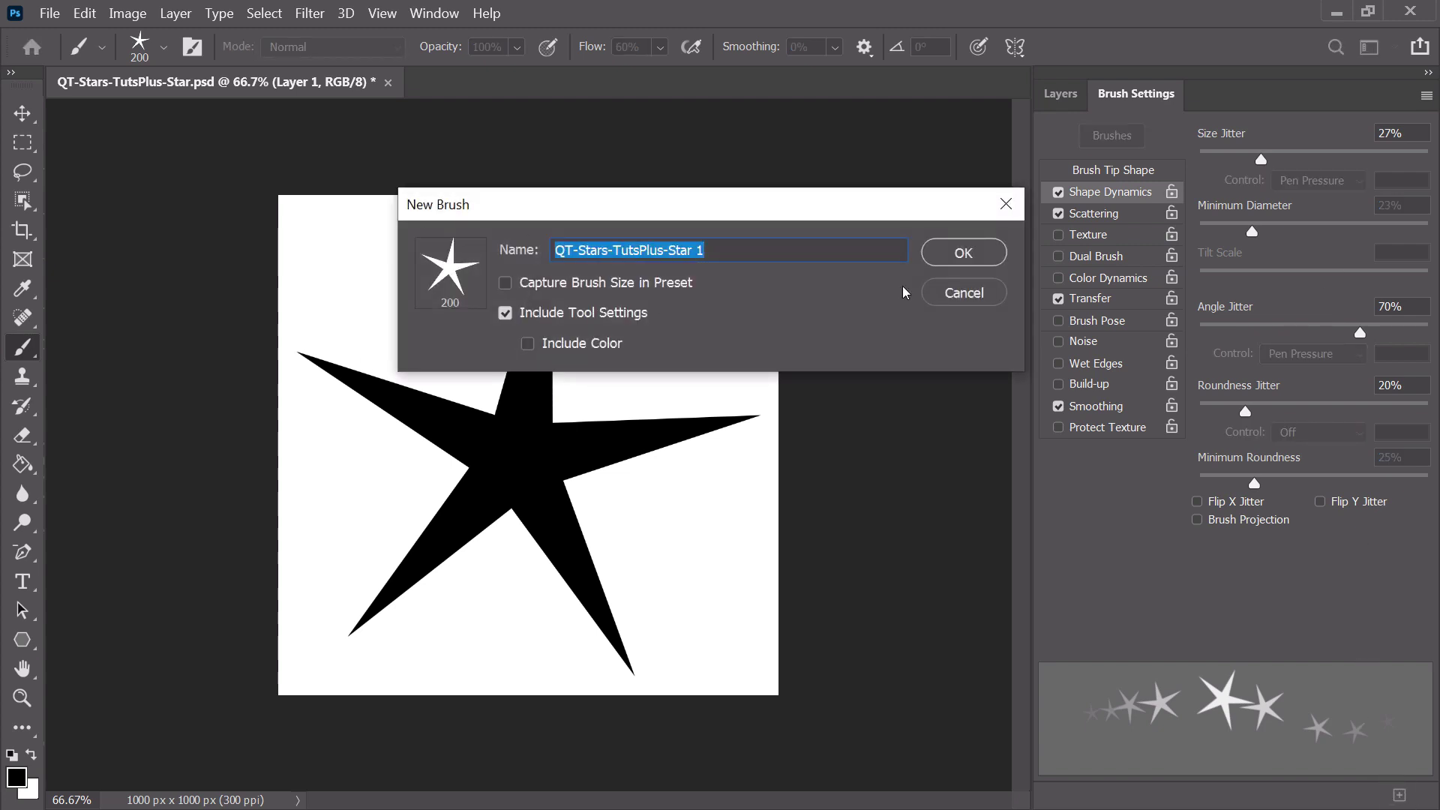
double_click(700, 249)
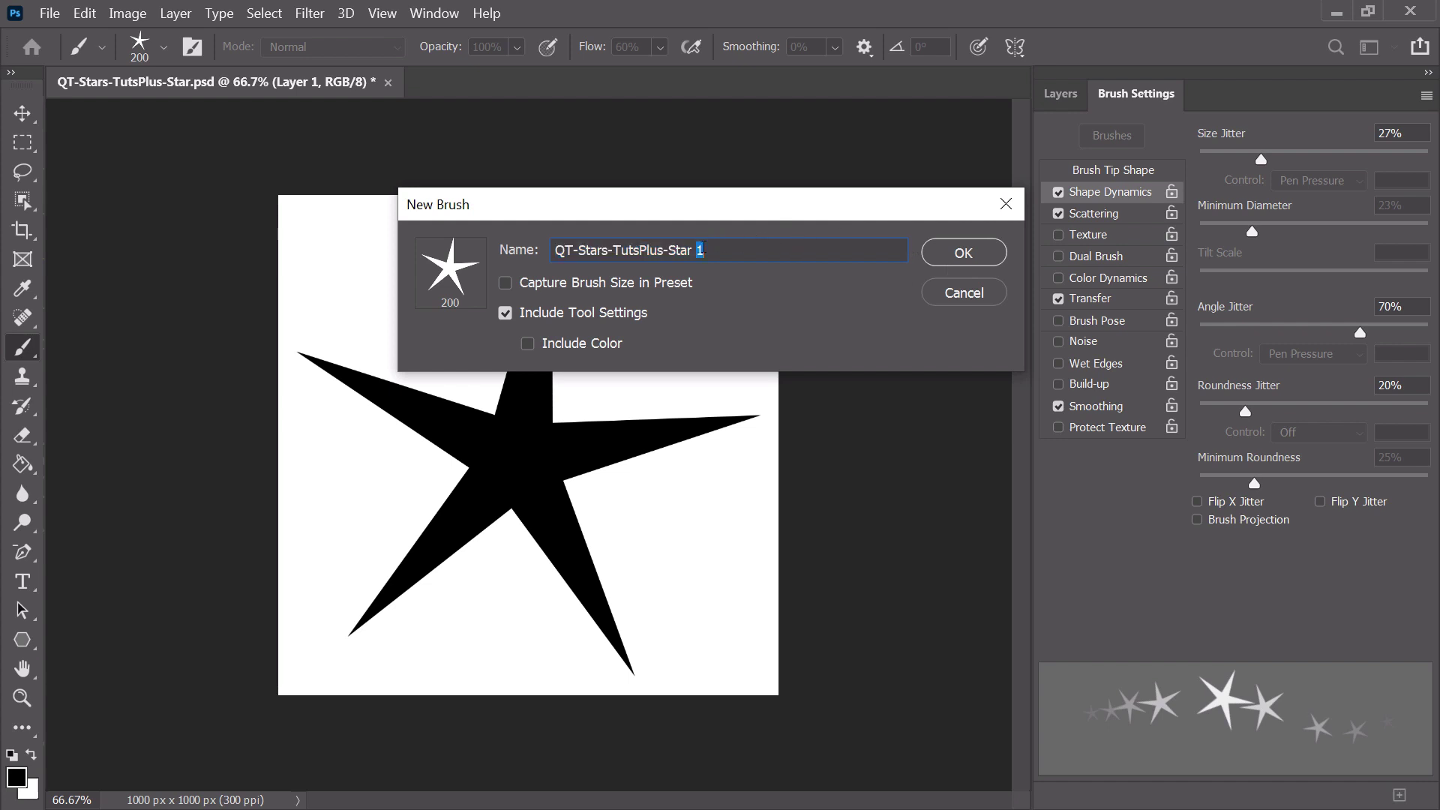
key(BackSpace)
text(-Dynamic)
click(961, 253)
Hide the Polygon 1 layer and paint a diagonal test stroke of stars on Layer 1.
click(1050, 366)
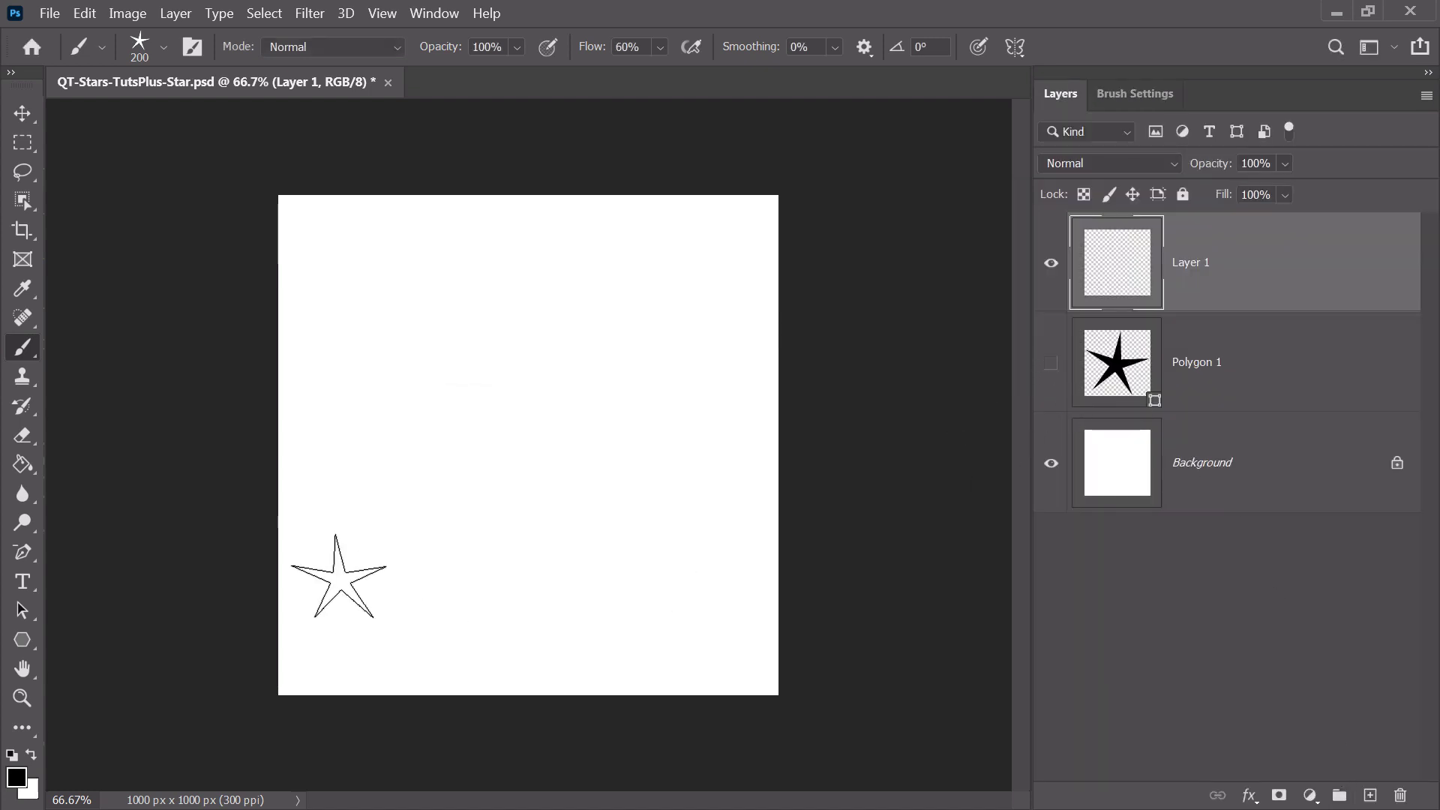
mouse_move(328, 593)
mouse_down()
mouse_move(504, 519)
mouse_move(612, 342)
mouse_move(721, 350)
mouse_up()
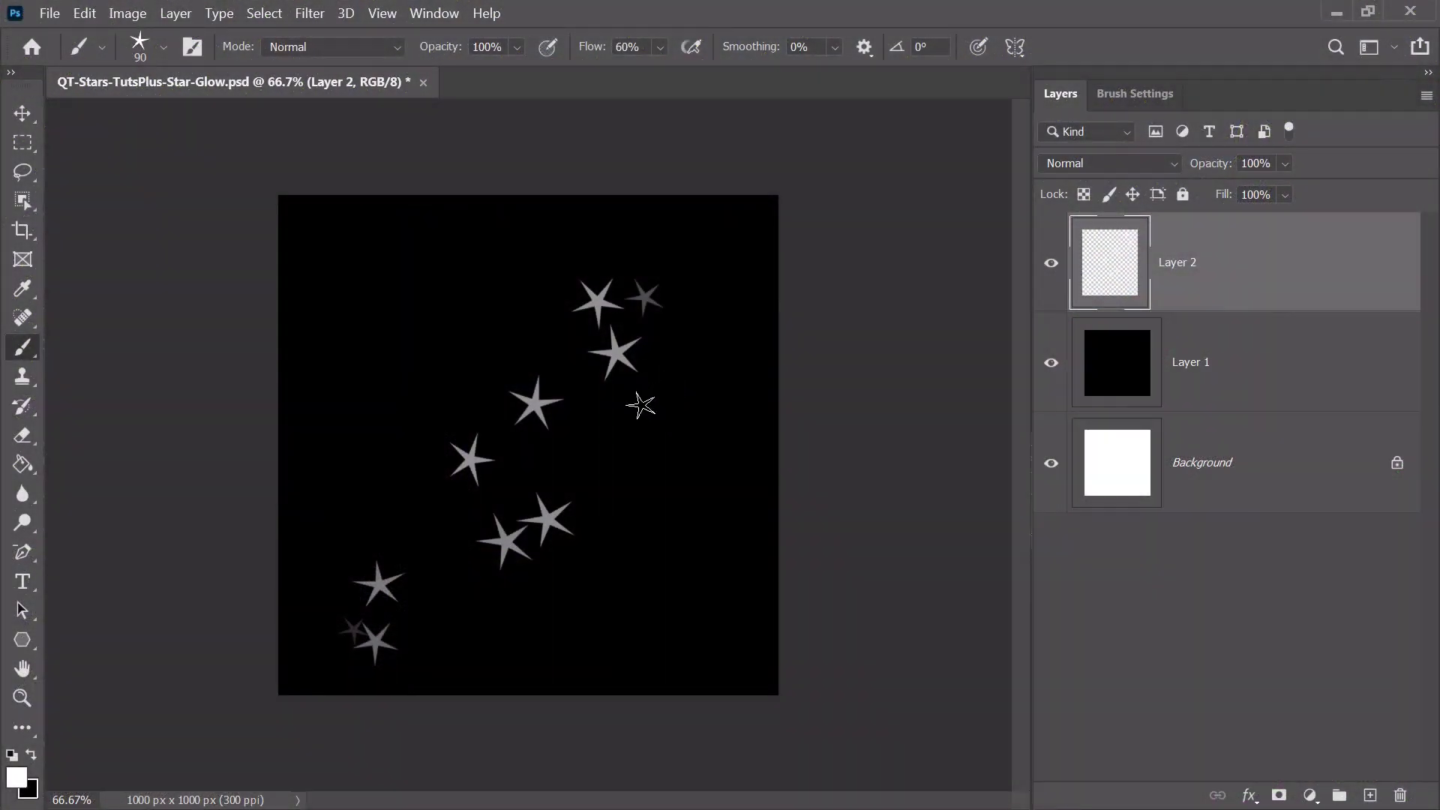
Paint more white stars diagonally across Layer 2, reducing the brush size to 60 for smaller ones.
click(645, 387)
drag(646, 388, 398, 645)
key(bracketleft)
mouse_move(329, 590)
mouse_down()
mouse_move(528, 462)
mouse_move(738, 215)
mouse_up()
Duplicate Layer 2 and apply a Gaussian Blur with a radius of 8.6 pixels to the original layer beneath the copy.
drag(1312, 286, 1370, 793)
click(1296, 373)
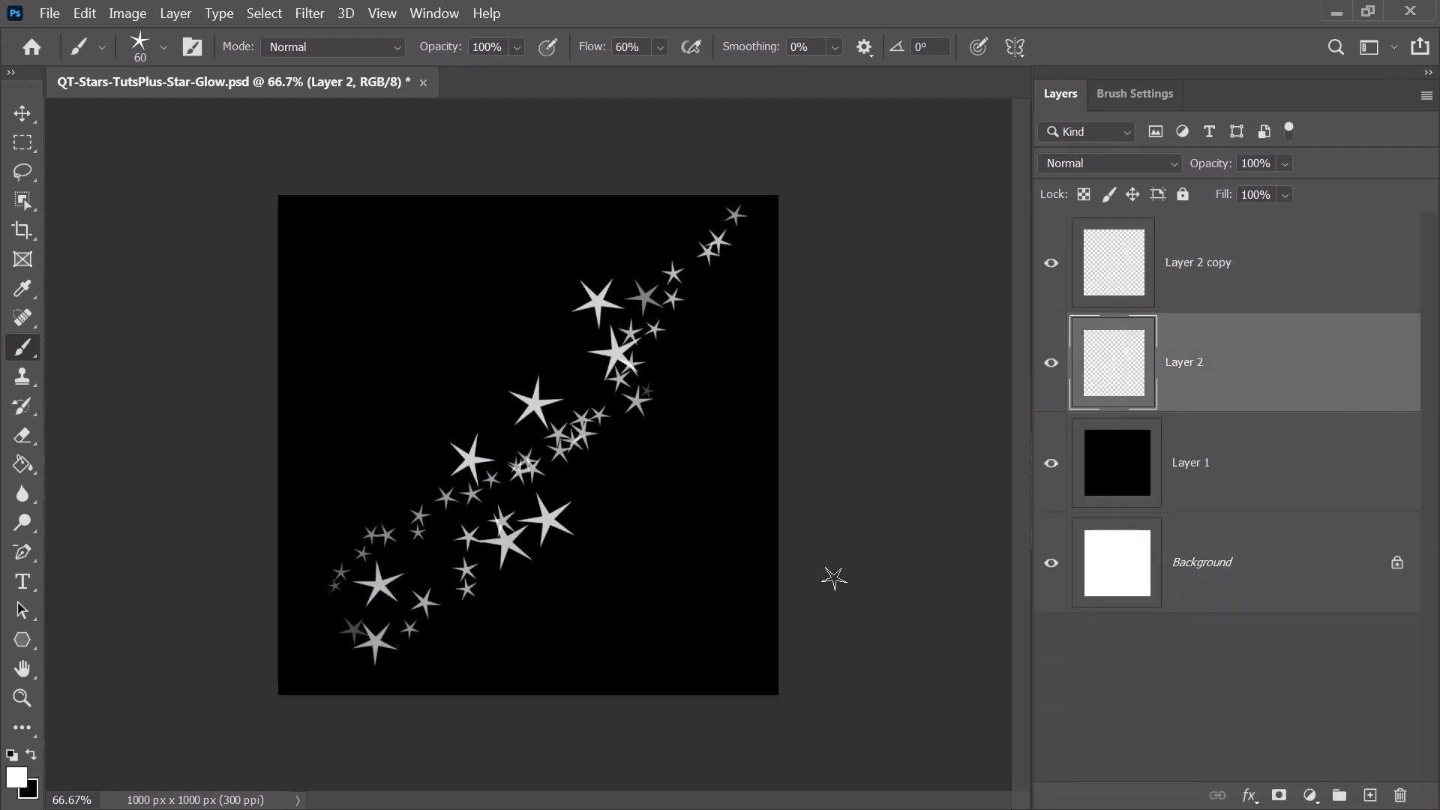
click(310, 13)
mouse_move(555, 262)
click(638, 346)
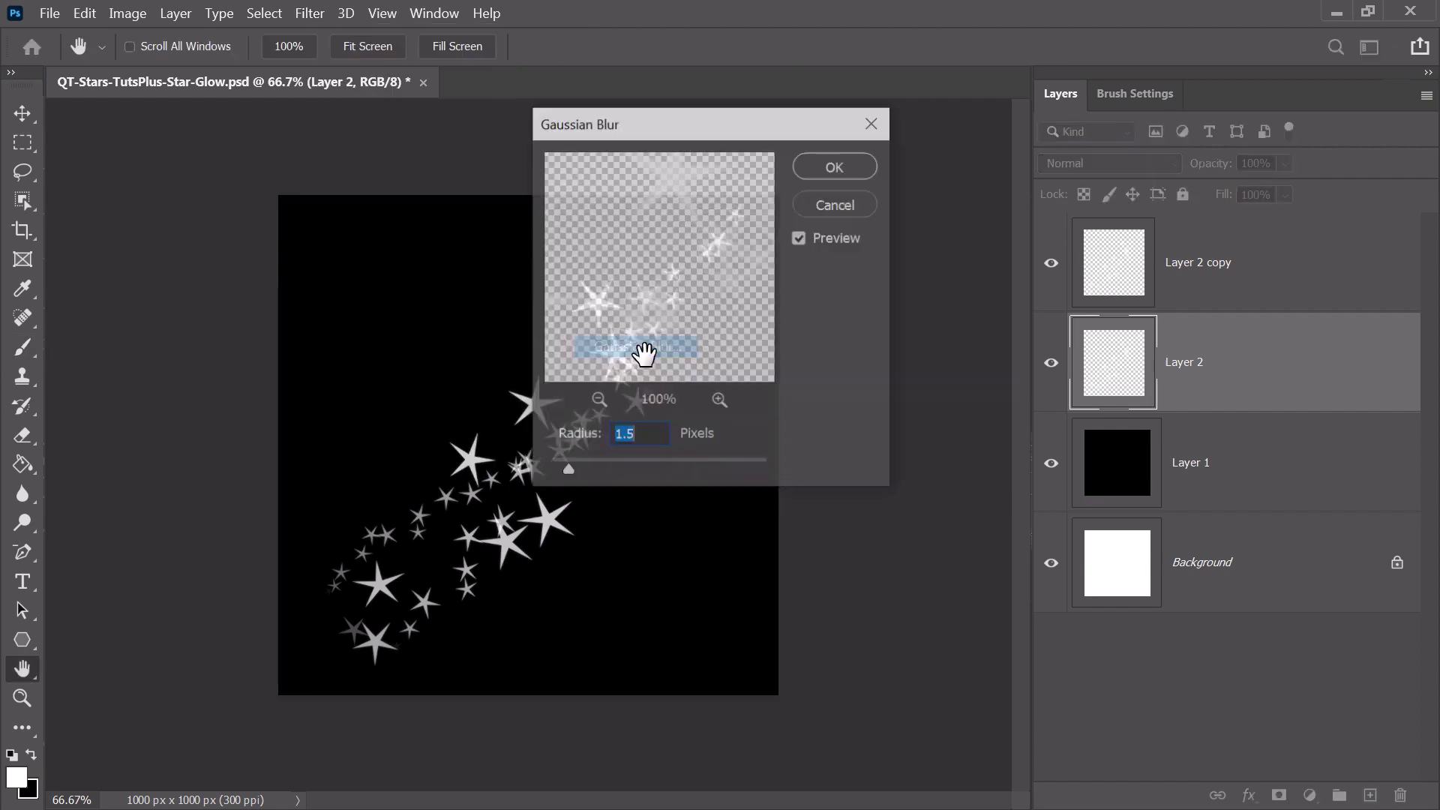
drag(794, 129, 289, 126)
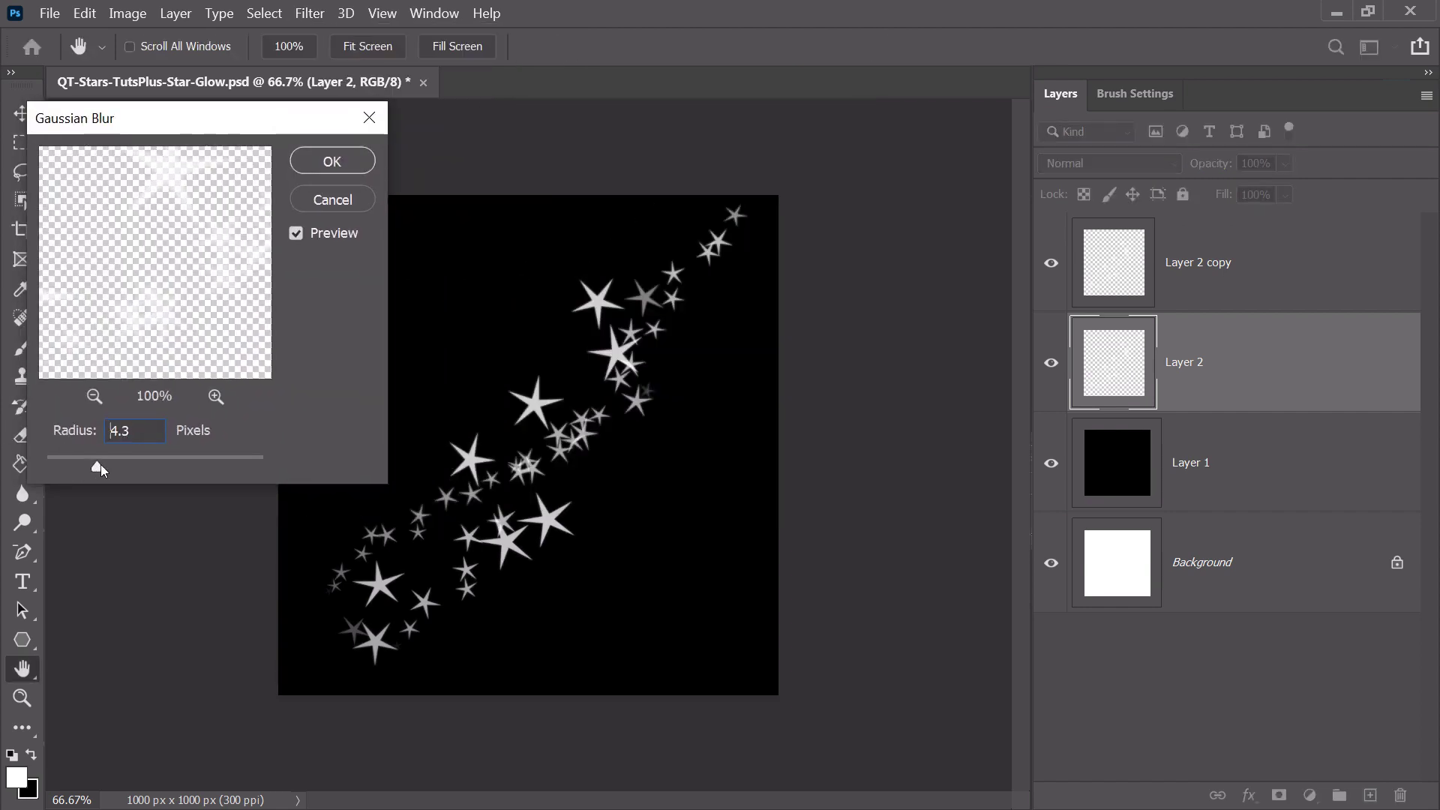
drag(101, 465, 129, 459)
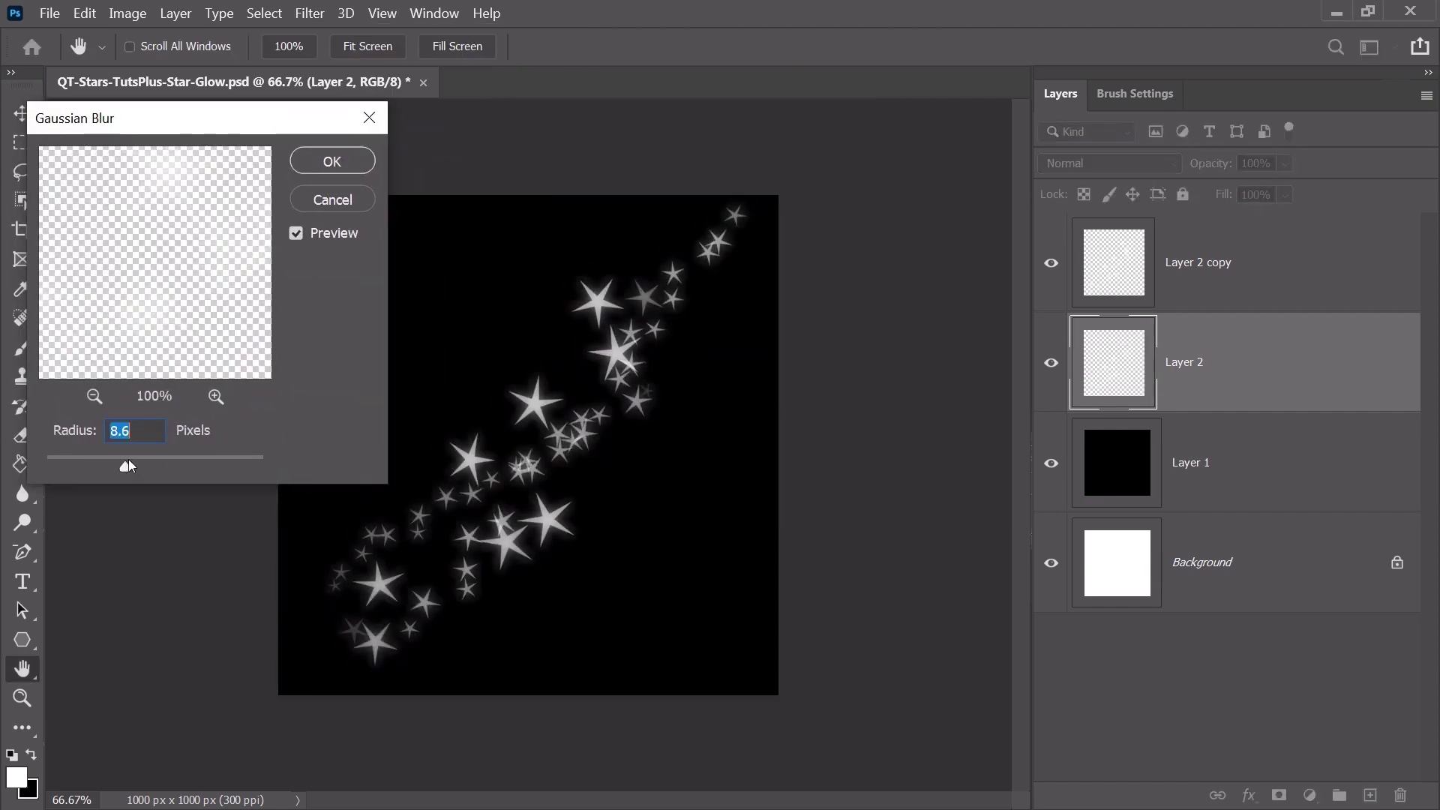
drag(313, 117, 369, 123)
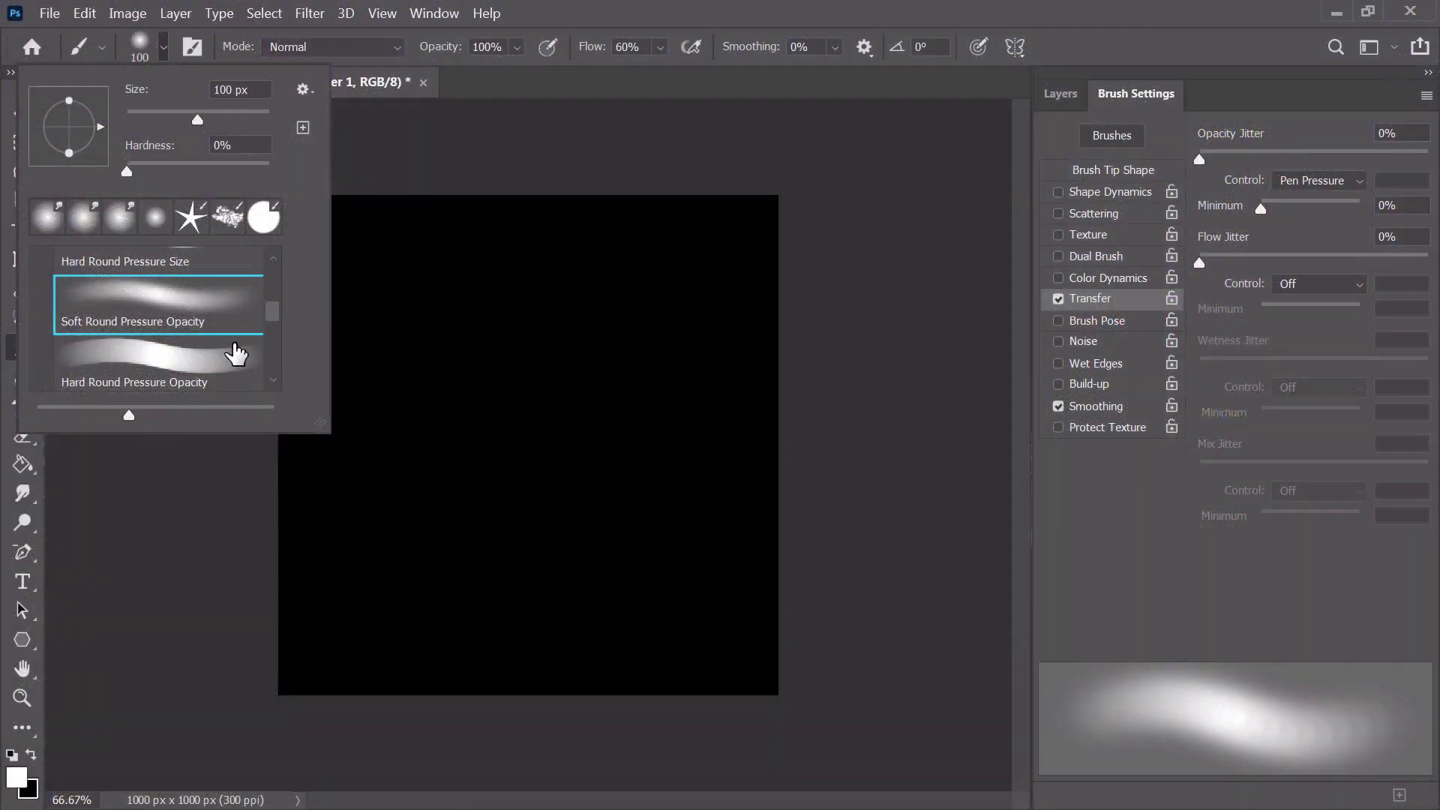
Choose the Hard Round Pressure Opacity brush, rotate its tip to 45° and squeeze it into a narrow ellipse.
click(229, 359)
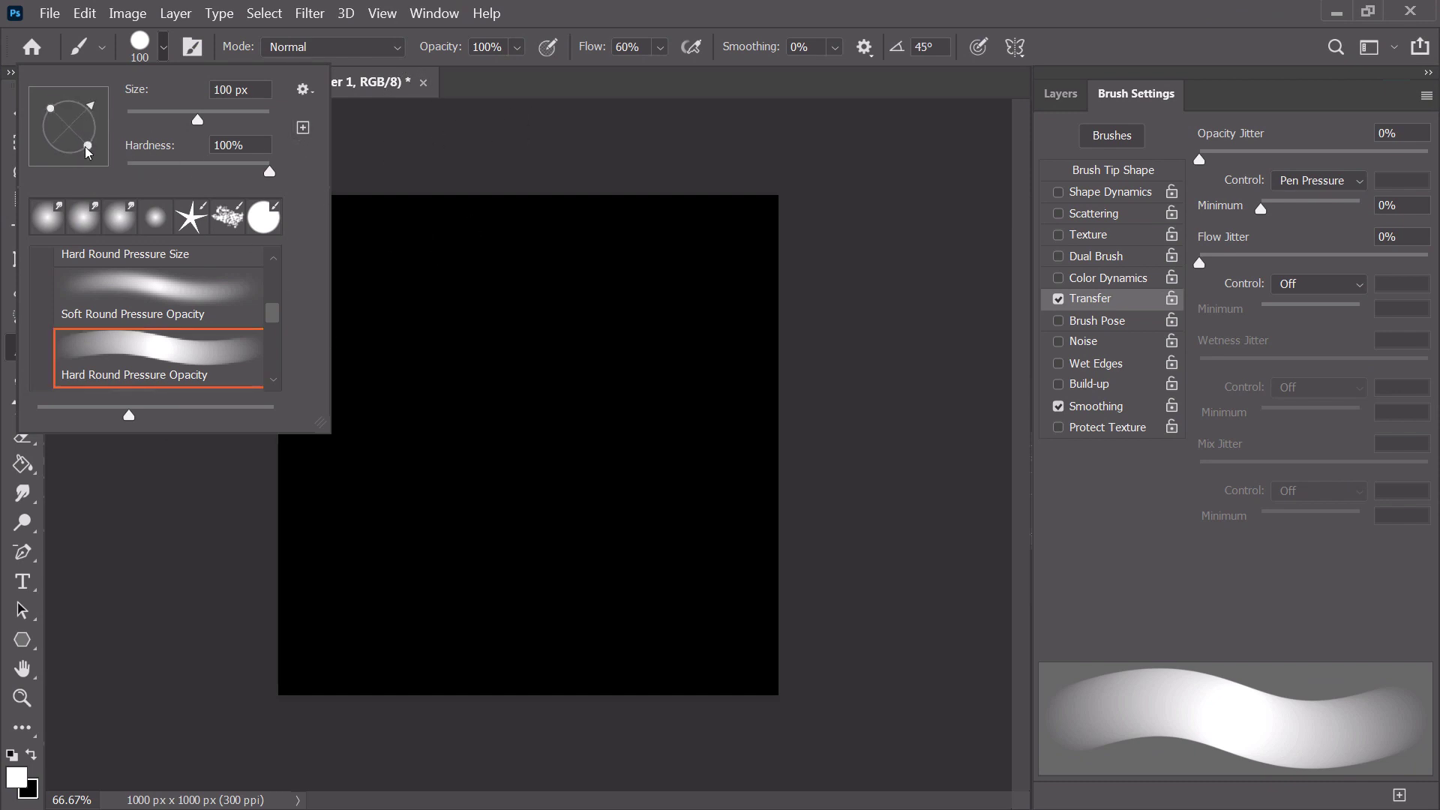
drag(86, 151, 72, 131)
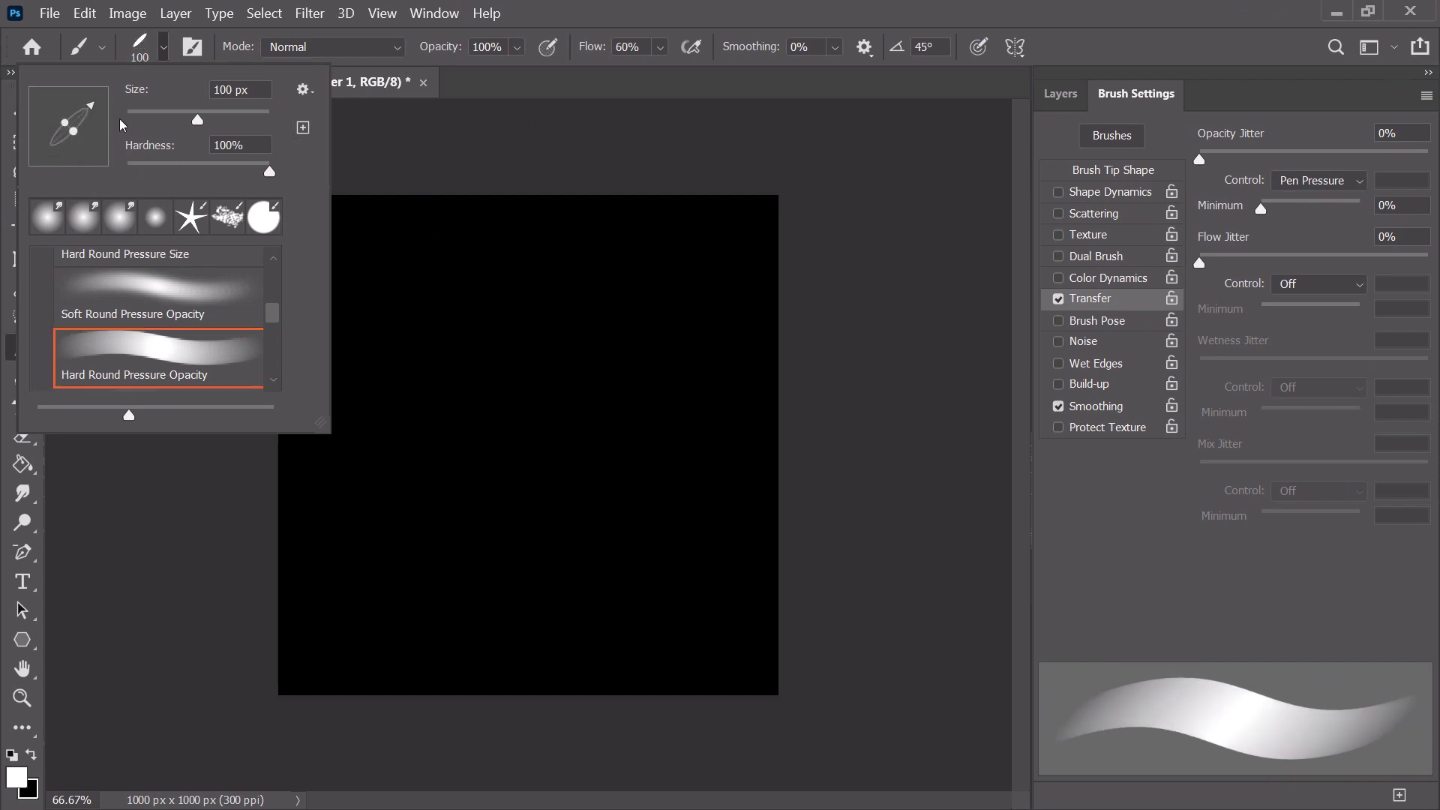
click(766, 122)
Add a new layer above Layer 1 and paint a white diagonal streak, brightening its lower end with a smaller brush stroke.
click(1064, 93)
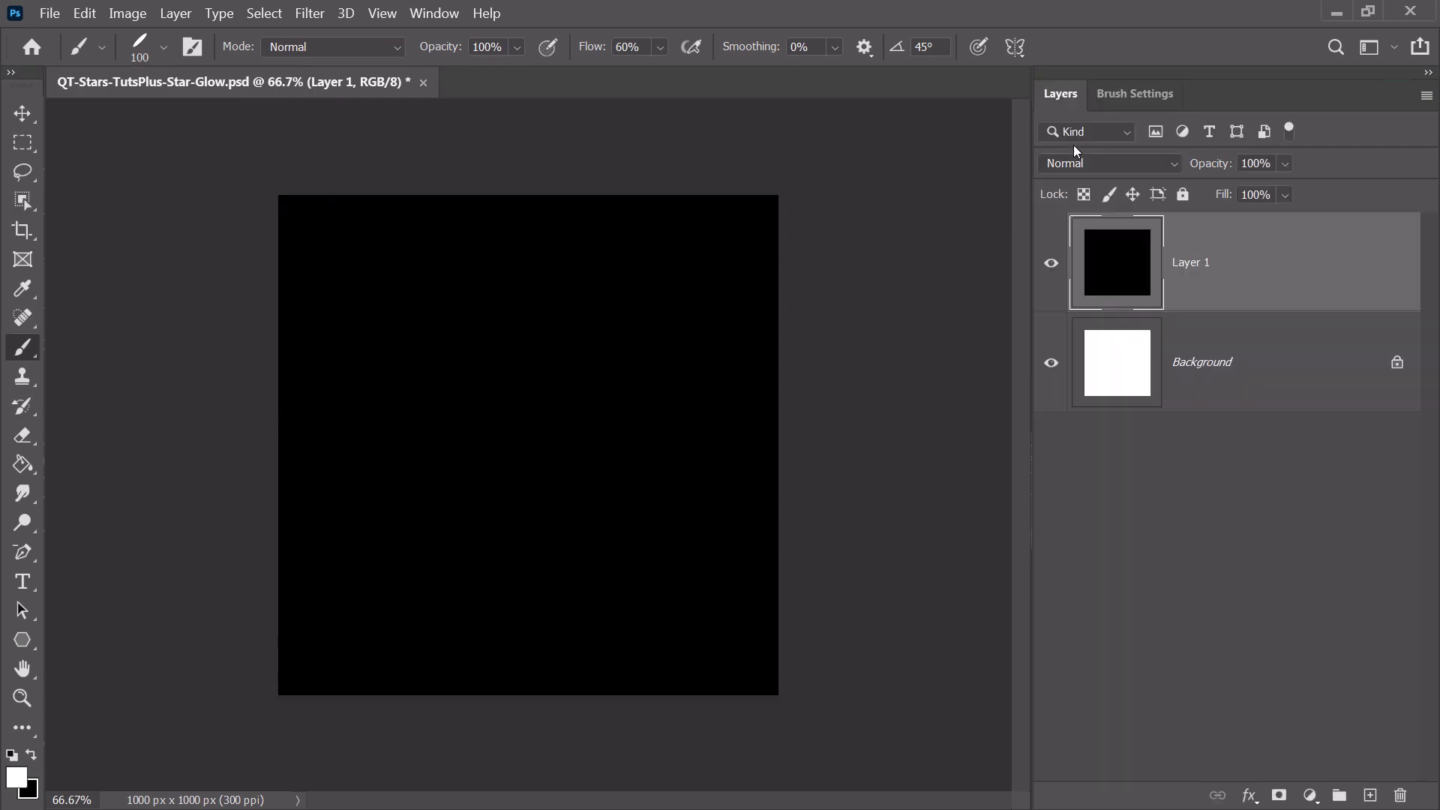
click(1371, 797)
drag(300, 671, 651, 324)
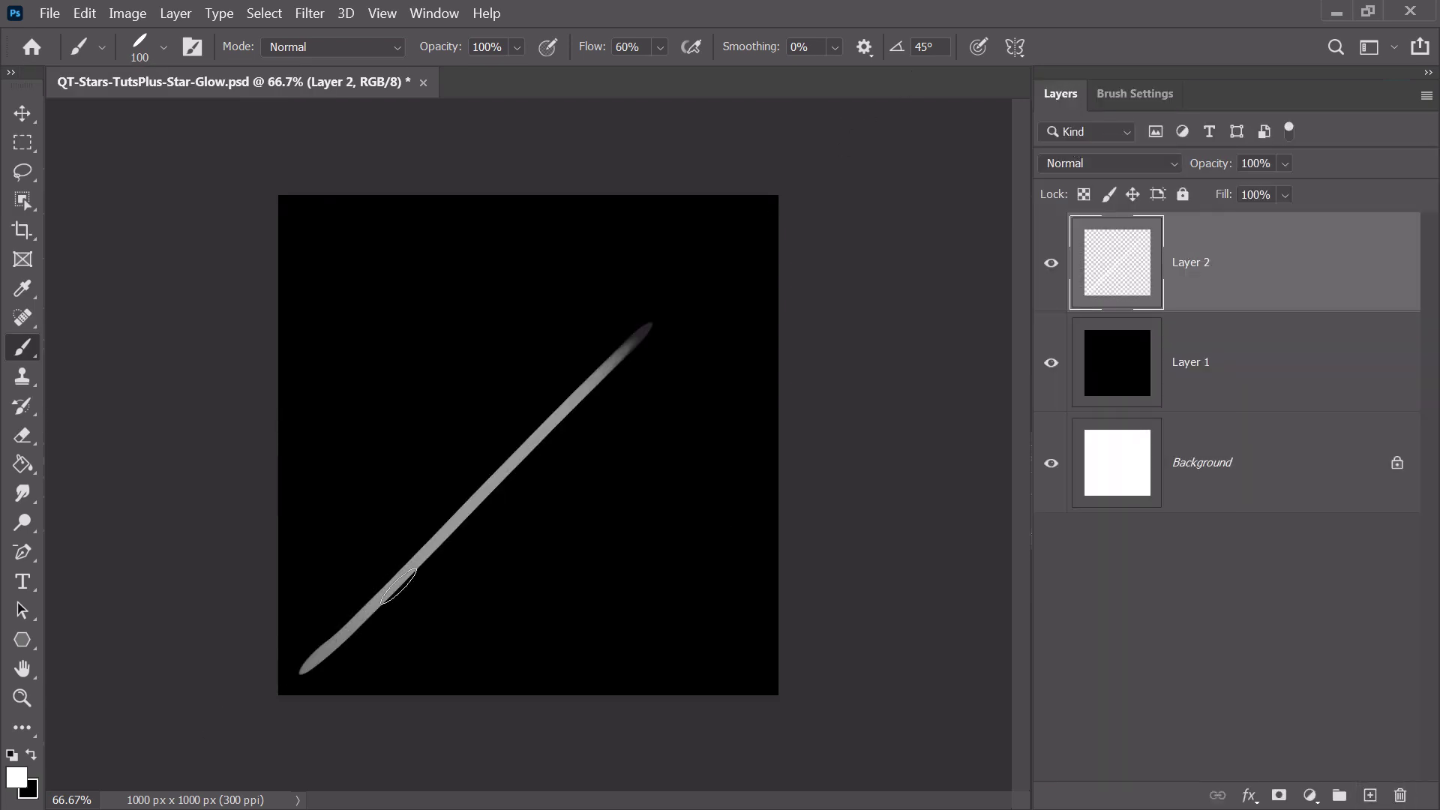
drag(306, 672, 430, 551)
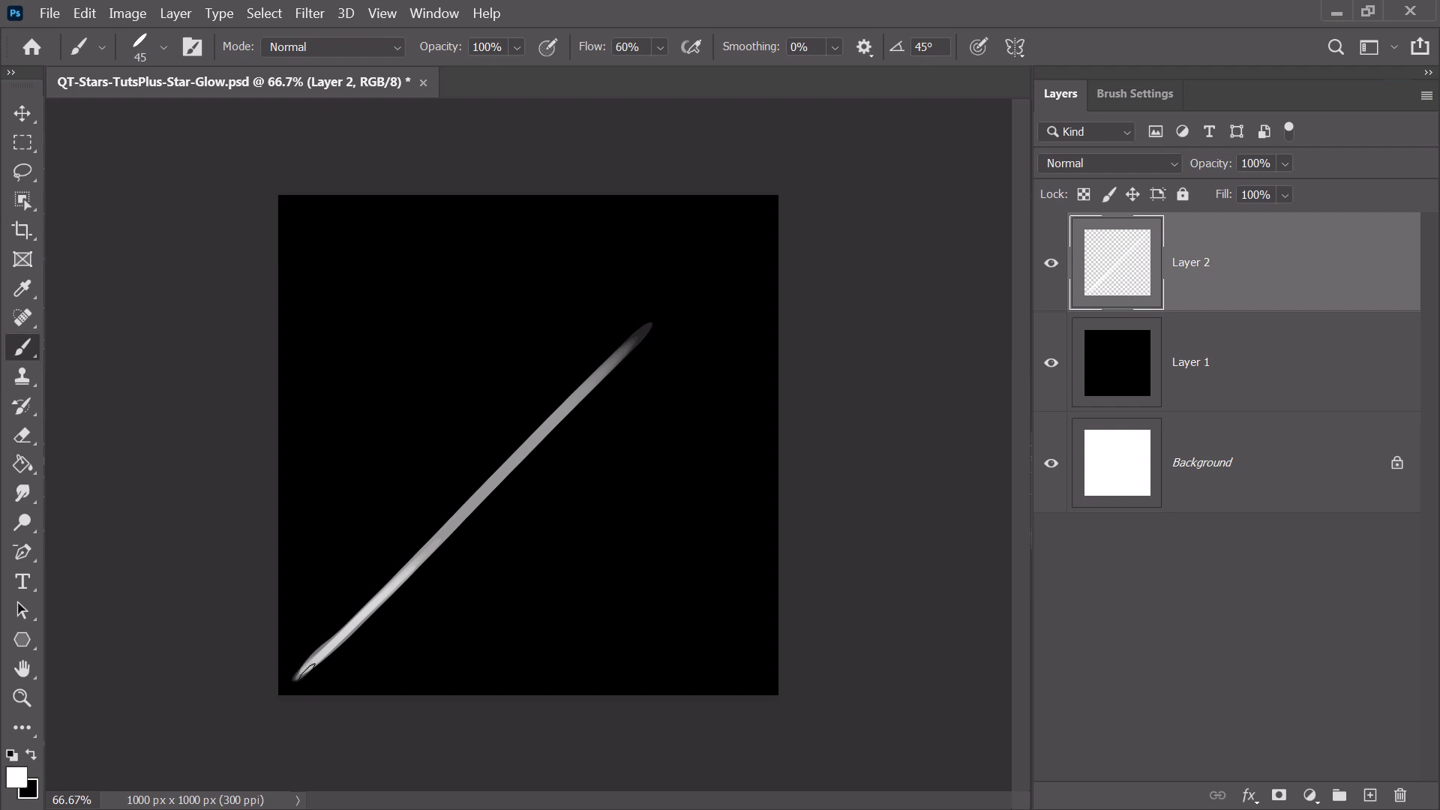
Scale the diagonal streak down and move it to the upper-left area of the canvas.
key(ctrl+t)
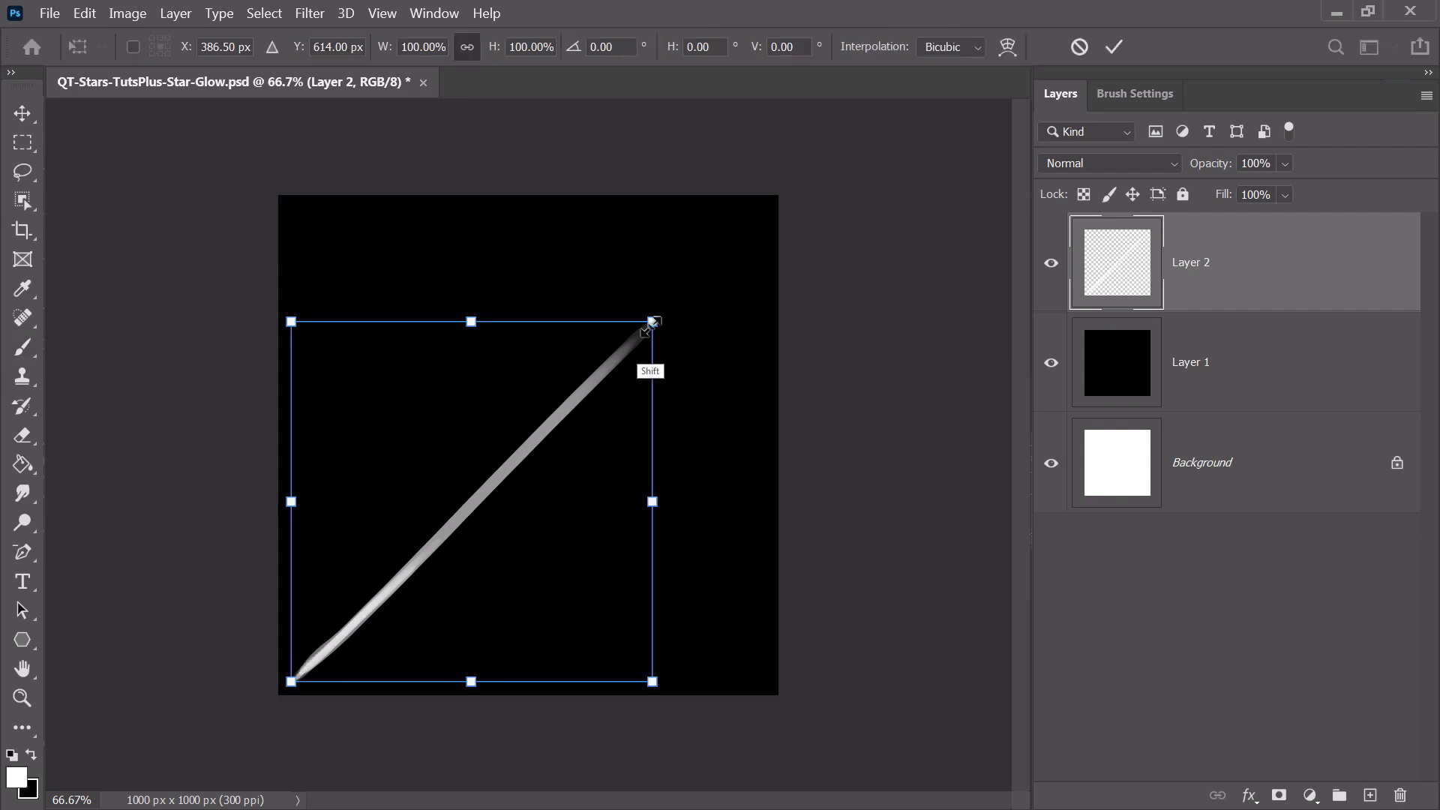
drag(652, 322, 482, 515)
drag(420, 588, 453, 286)
key(Return)
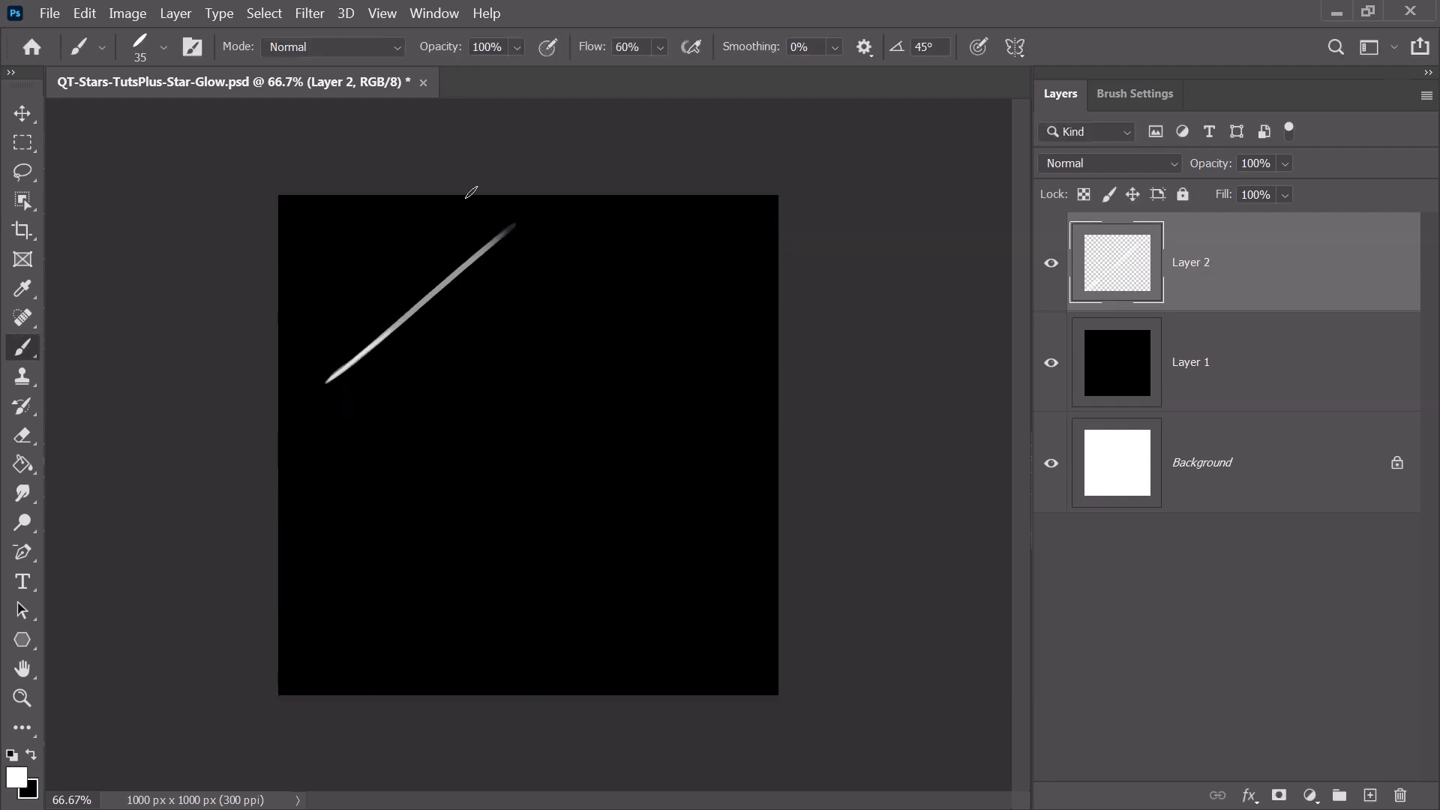
Fade the streak's upper tail using the Eraser with the Soft Round Pressure Opacity brush at size 250.
click(23, 435)
click(163, 47)
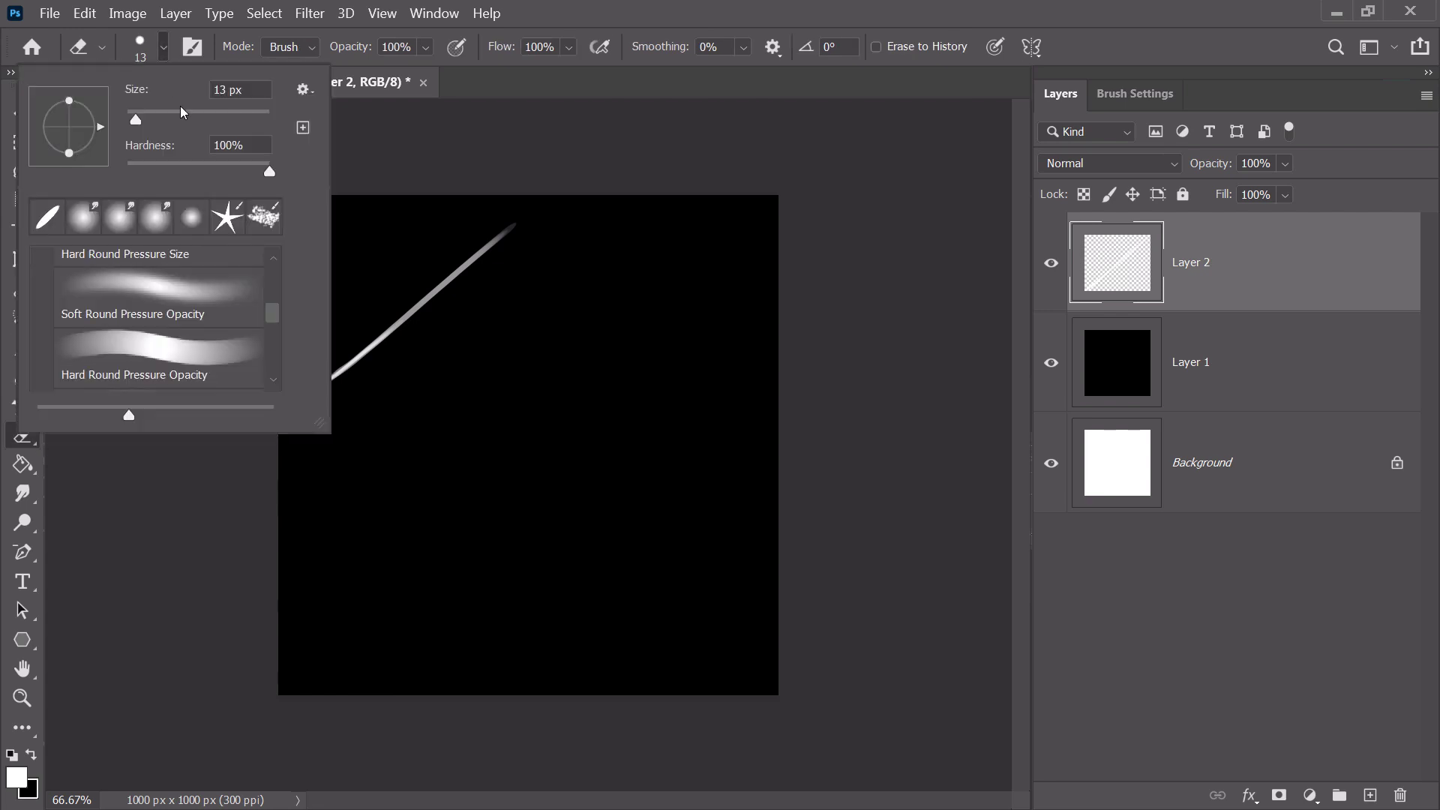
double_click(200, 291)
key(bracketright)
key(bracketright)
key(bracketright)
key(bracketright)
key(bracketright)
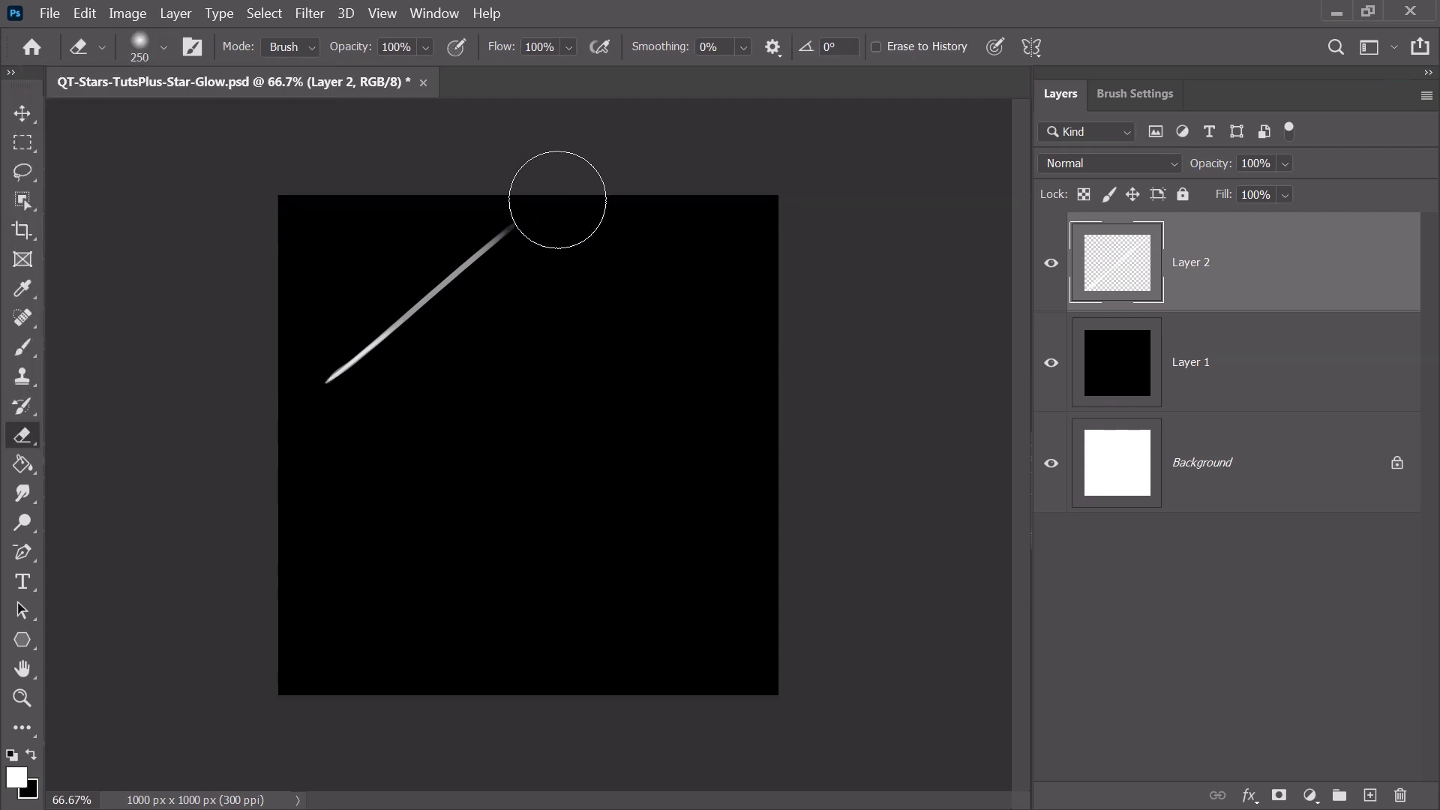
mouse_move(550, 187)
mouse_down()
mouse_move(600, 161)
mouse_move(383, 346)
mouse_up()
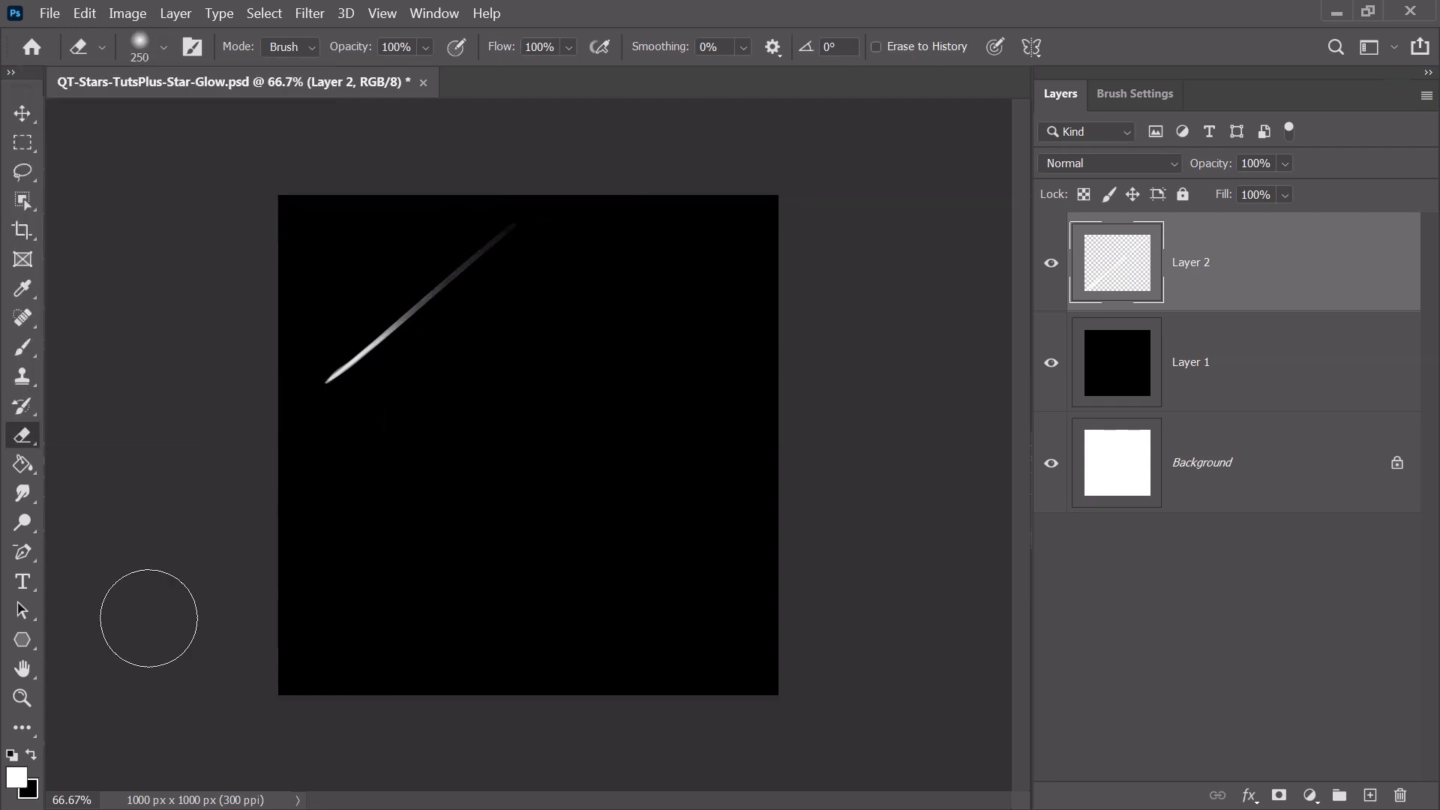
Duplicate the faded streak, scale the copy down and place it in the lower-left area of the canvas.
click(23, 113)
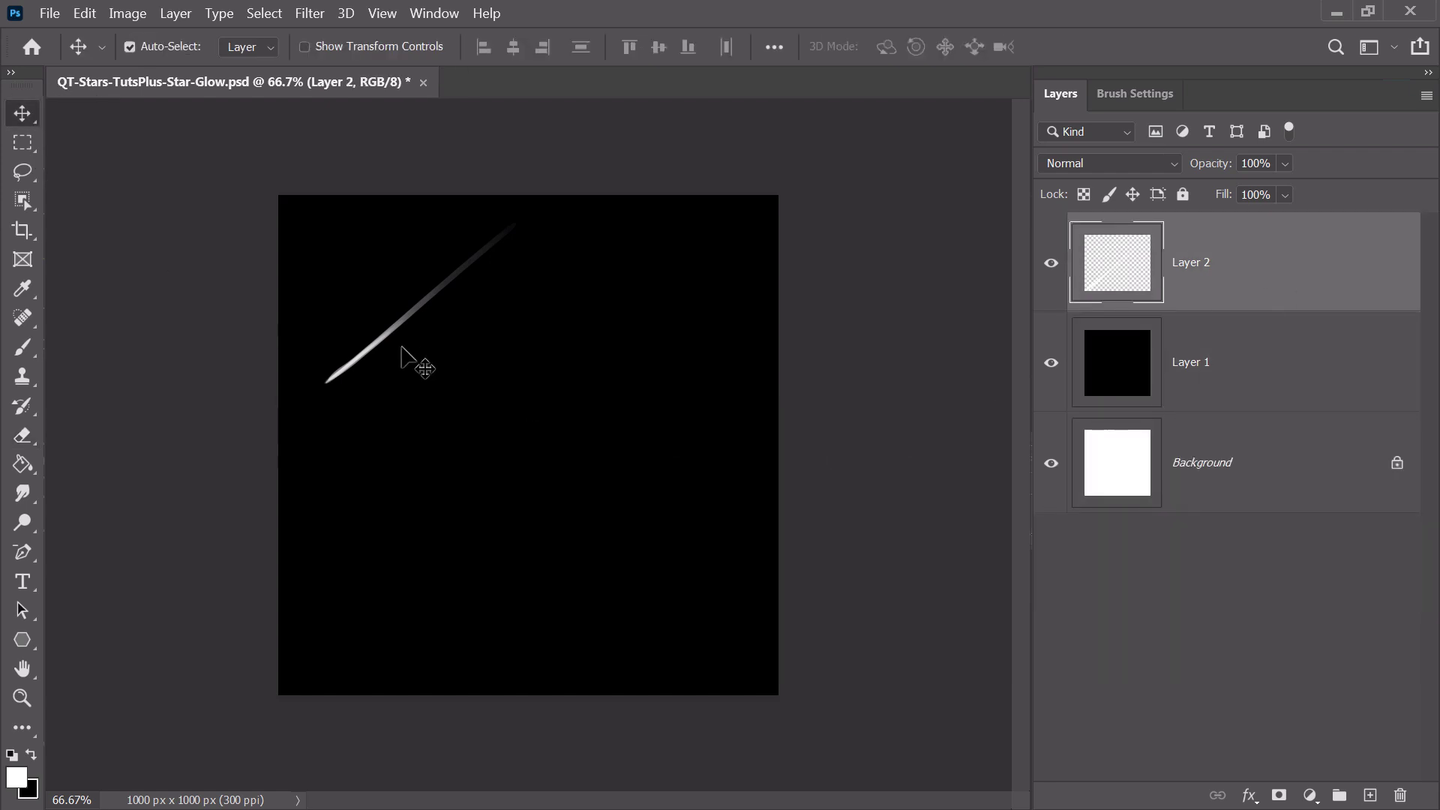
mouse_move(366, 359)
mouse_down()
mouse_move(393, 543)
mouse_move(377, 579)
mouse_up()
key(ctrl+t)
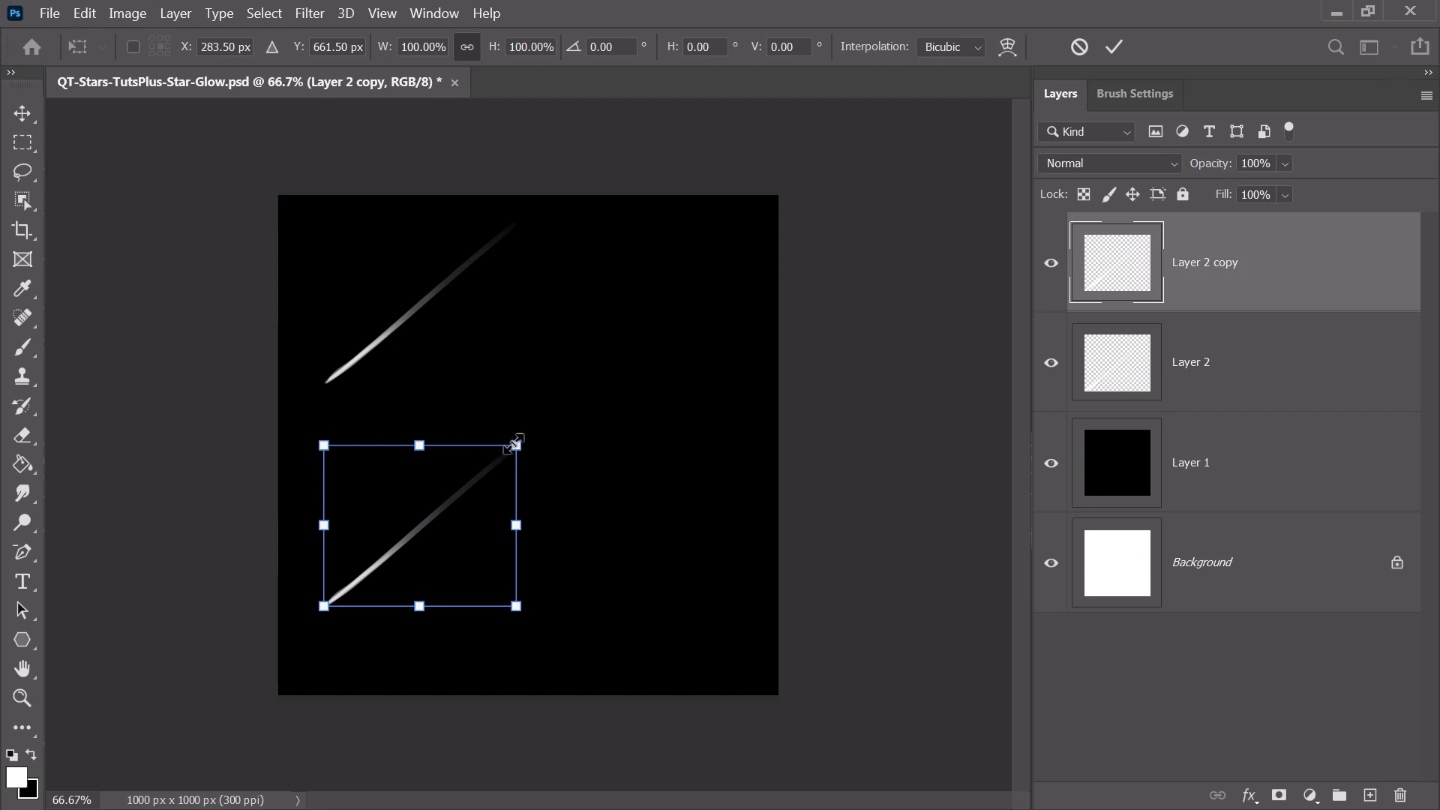
drag(514, 446, 448, 501)
mouse_move(384, 566)
mouse_down()
mouse_move(455, 475)
mouse_move(386, 589)
mouse_up()
key(Return)
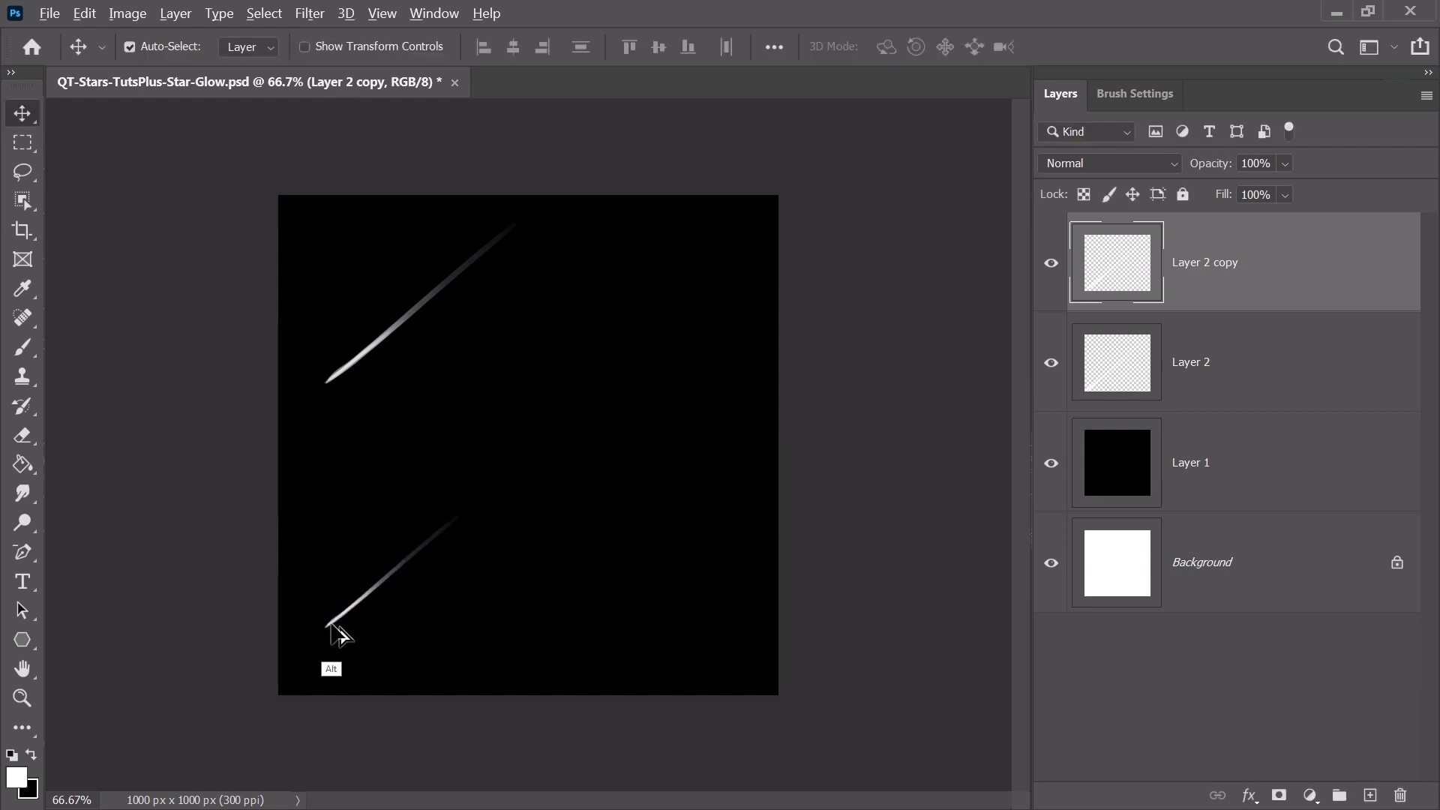
Duplicate the smaller streak, scale the copy to about 74%, place it right of the lower streak and set its opacity to 63%.
mouse_move(337, 633)
mouse_down()
mouse_move(643, 495)
mouse_move(525, 534)
mouse_move(579, 474)
mouse_up()
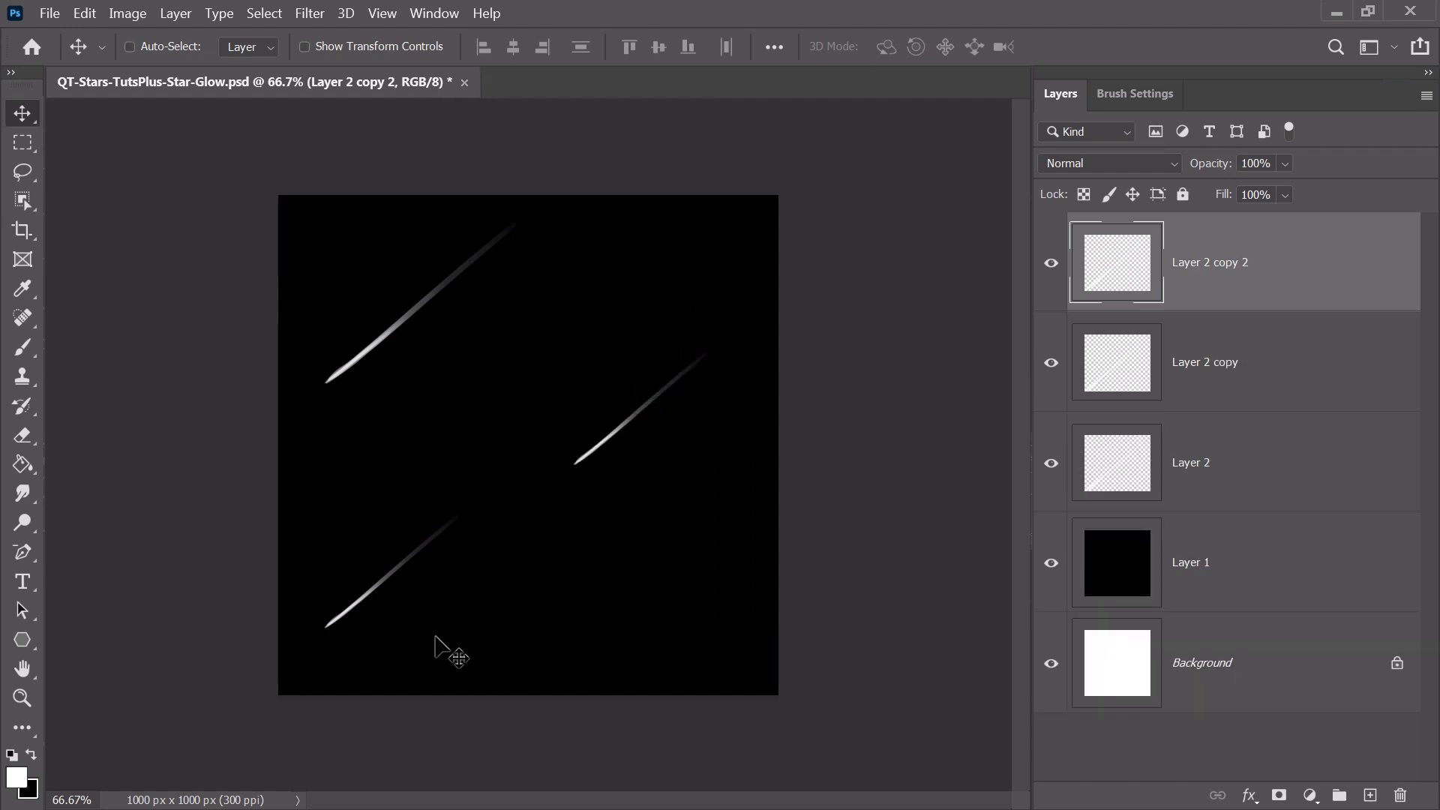
key(ctrl+t)
drag(707, 346, 672, 381)
drag(612, 459, 568, 542)
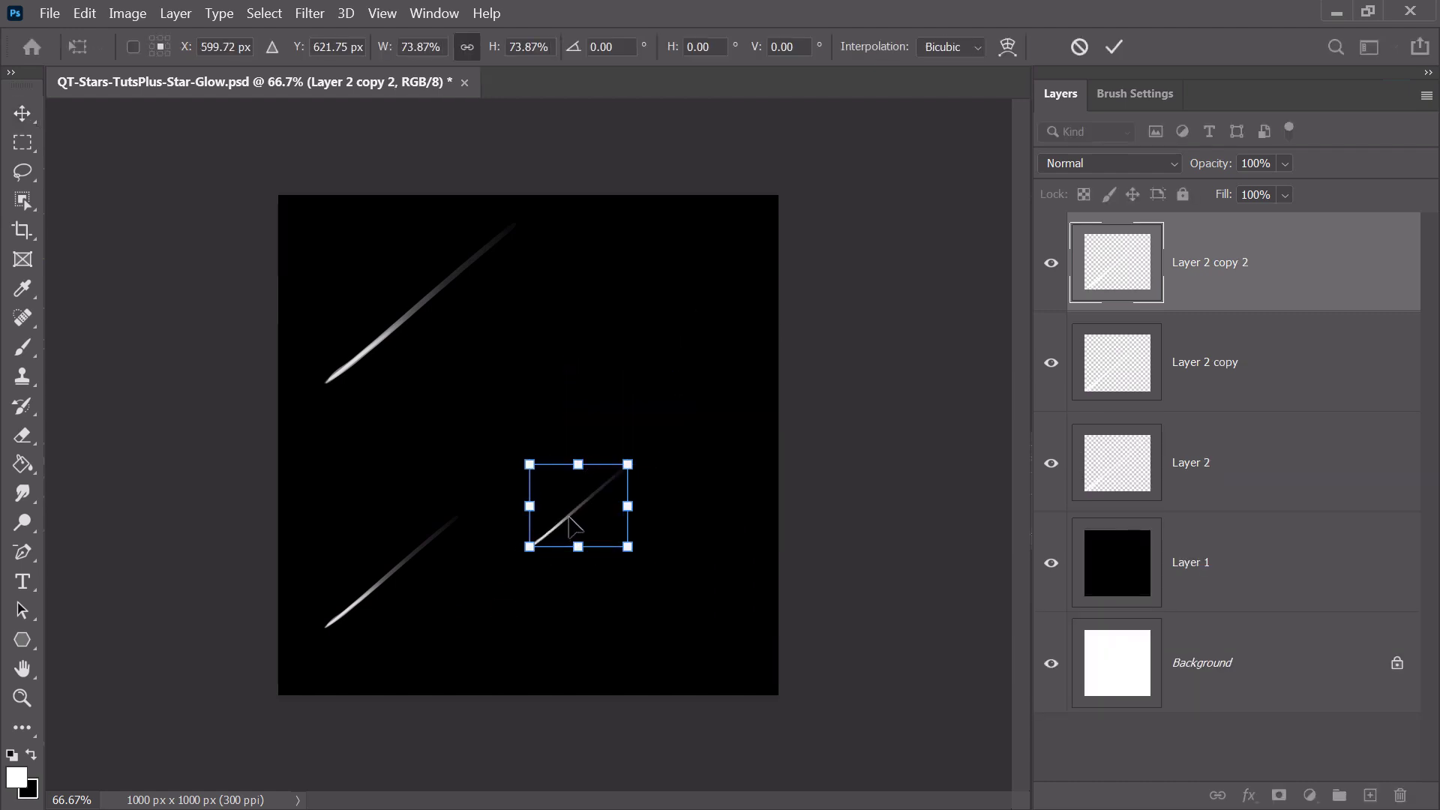
key(Return)
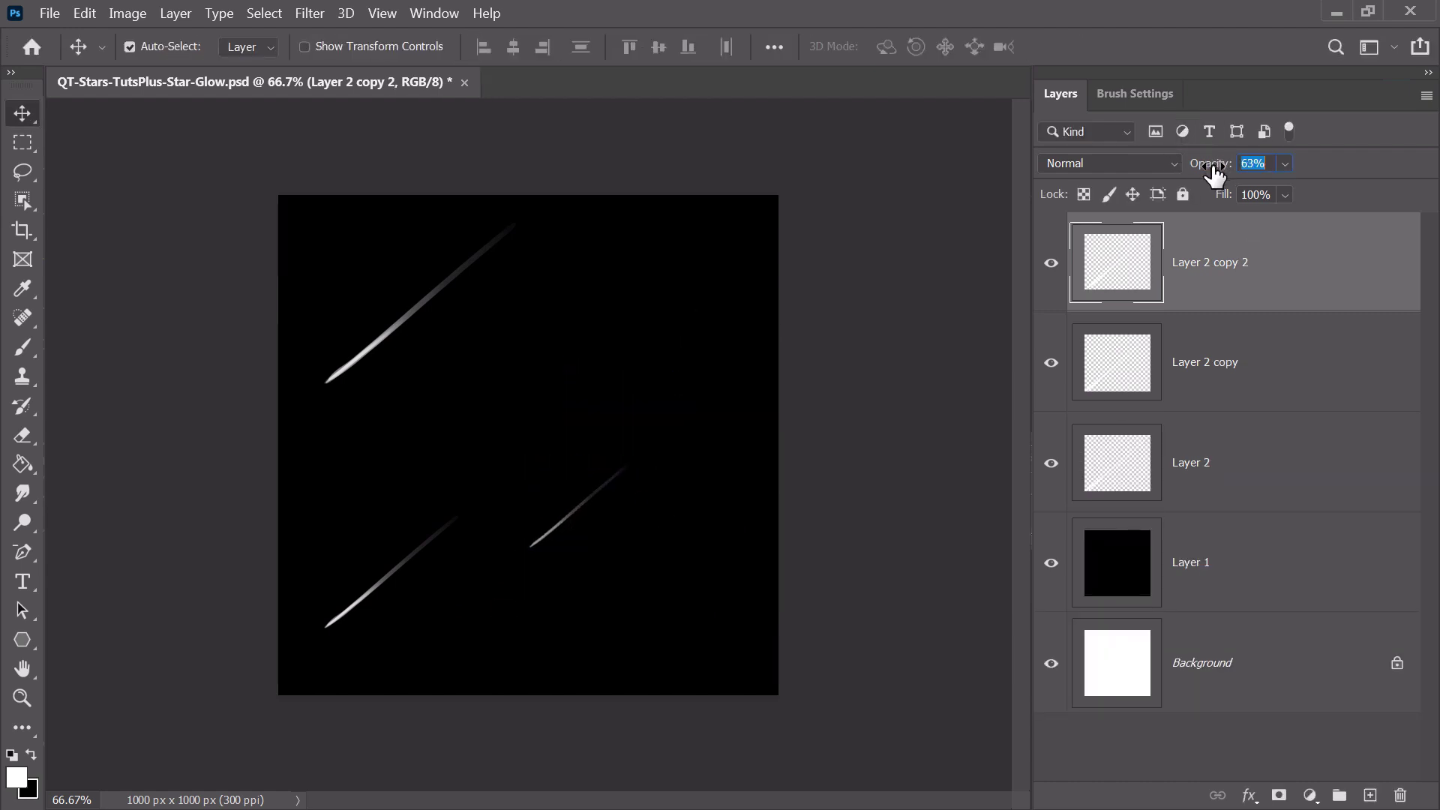
drag(1213, 166, 1180, 167)
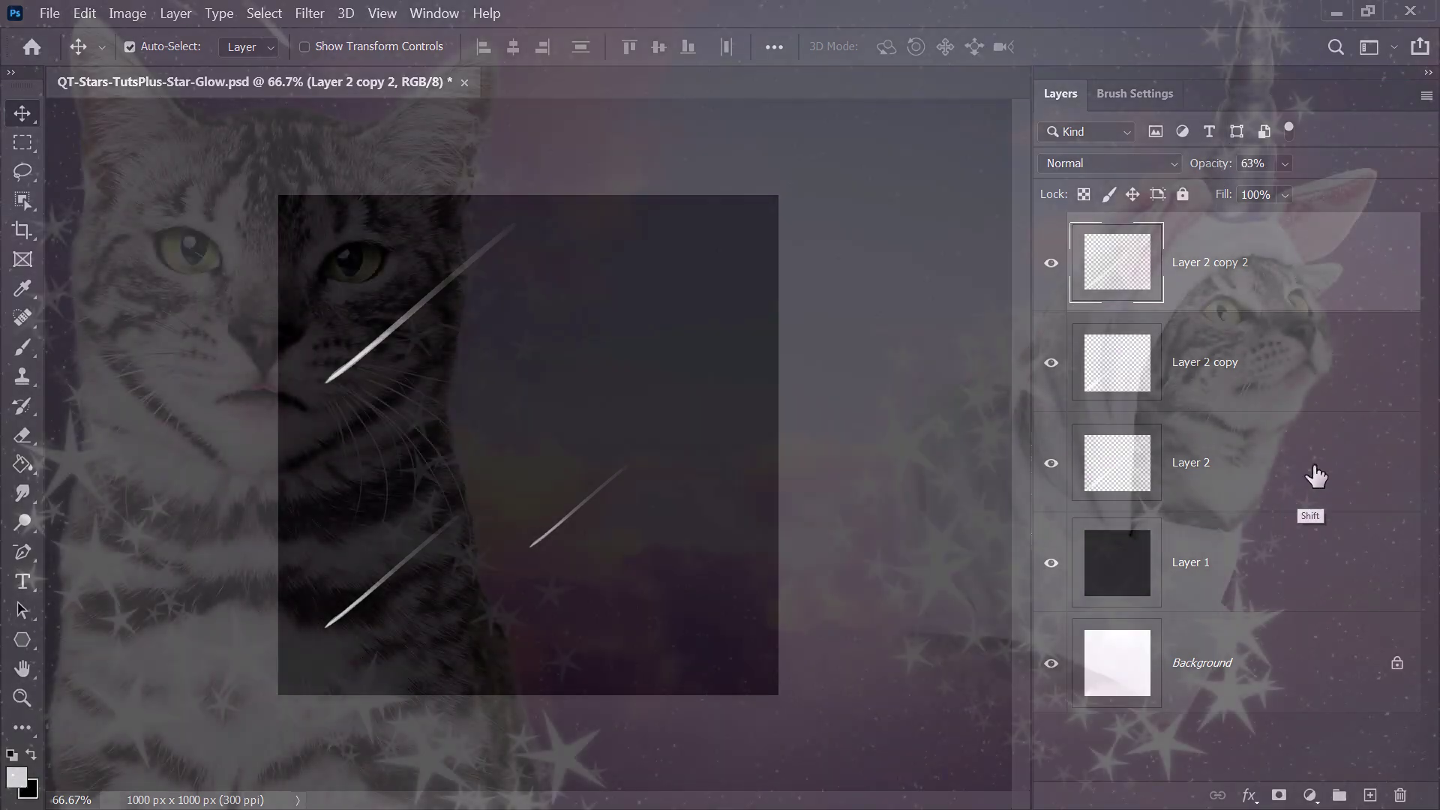